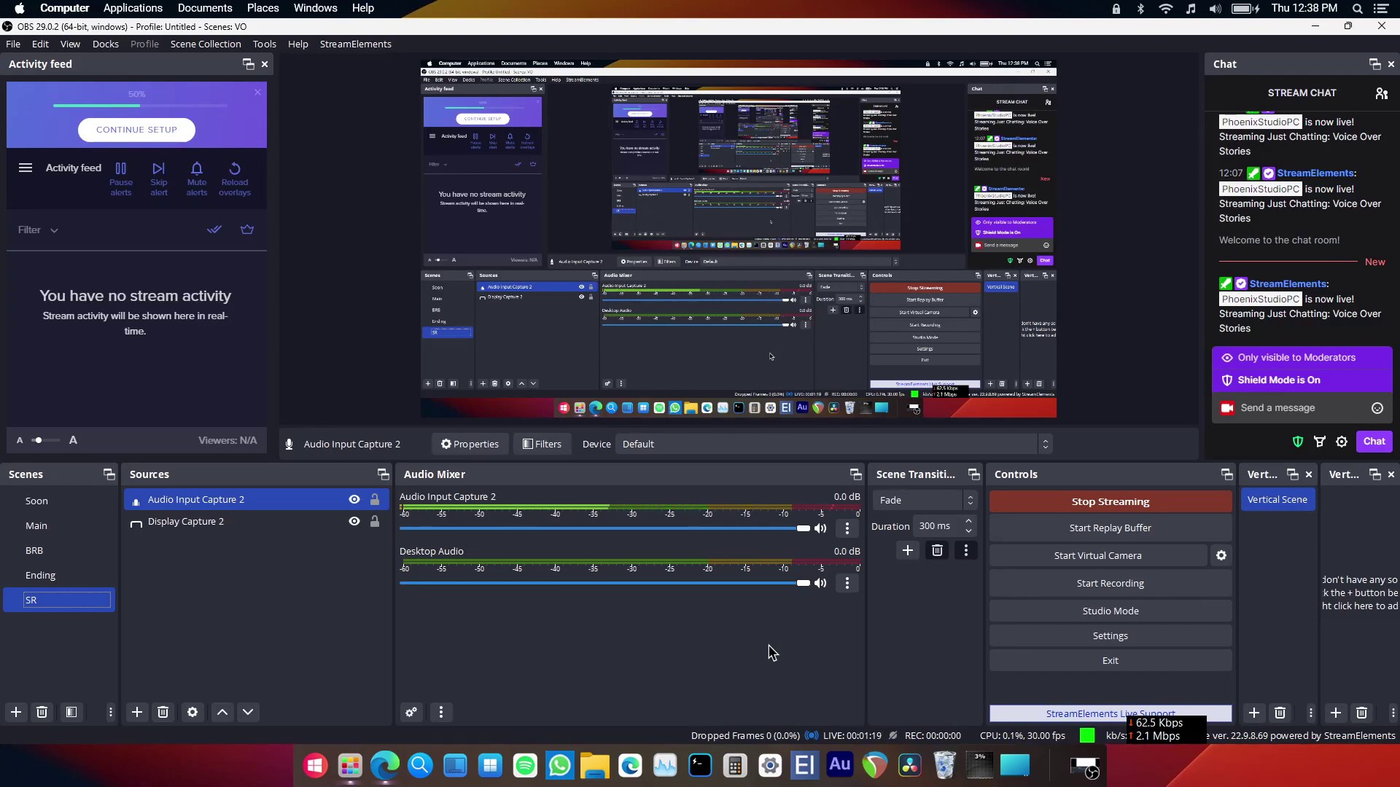
Review the Noise Suppression, Compressor, 3-Band Equalizer and Element filters on Audio Input Capture 2.
click(847, 527)
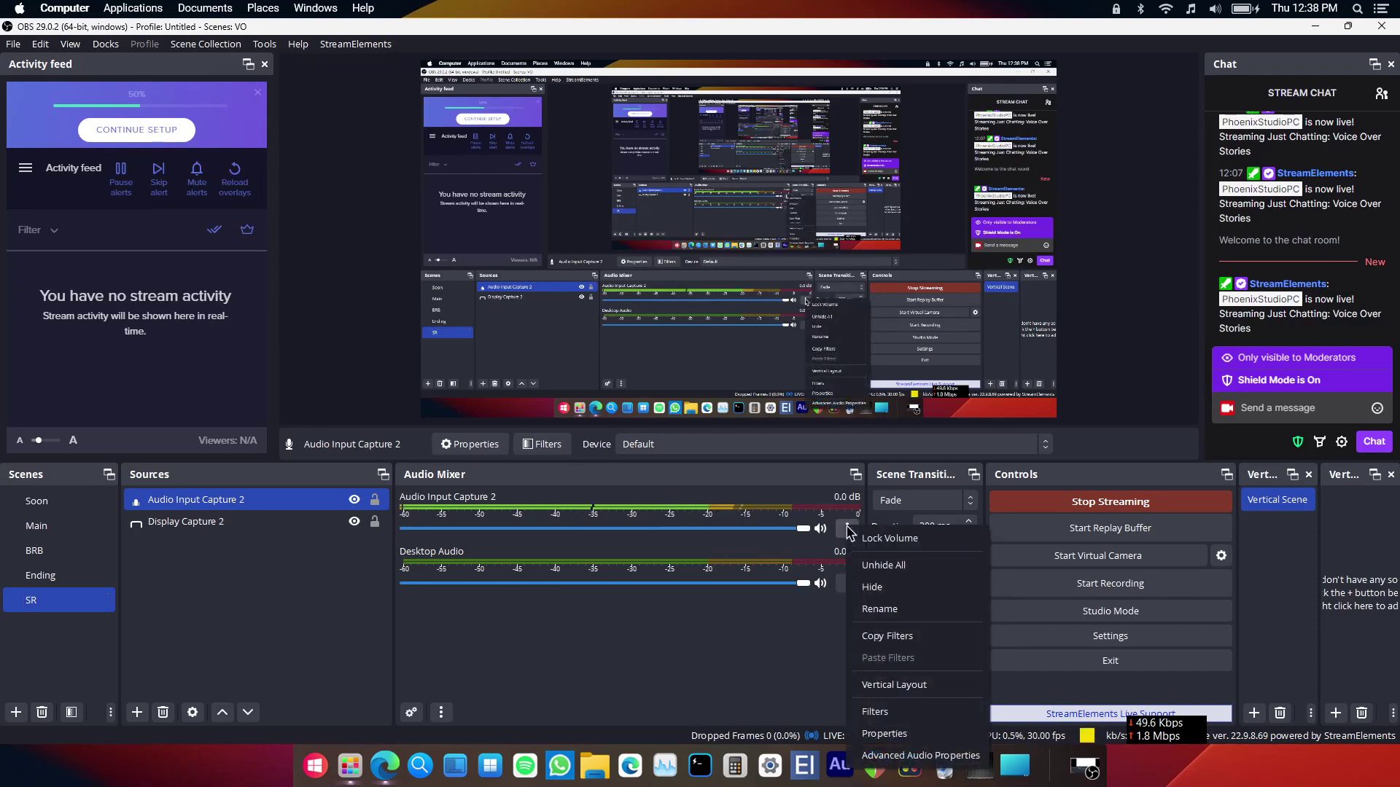
click(885, 712)
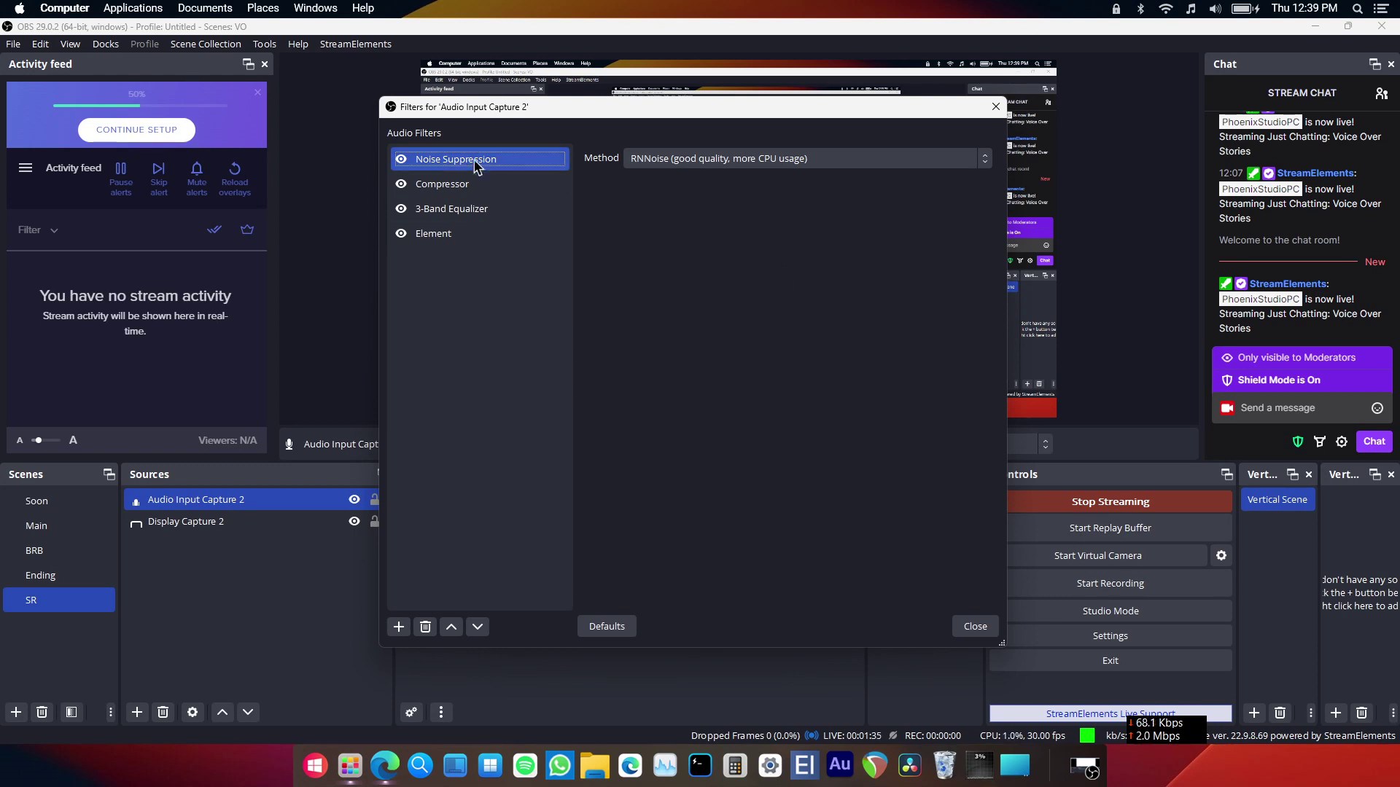
click(443, 182)
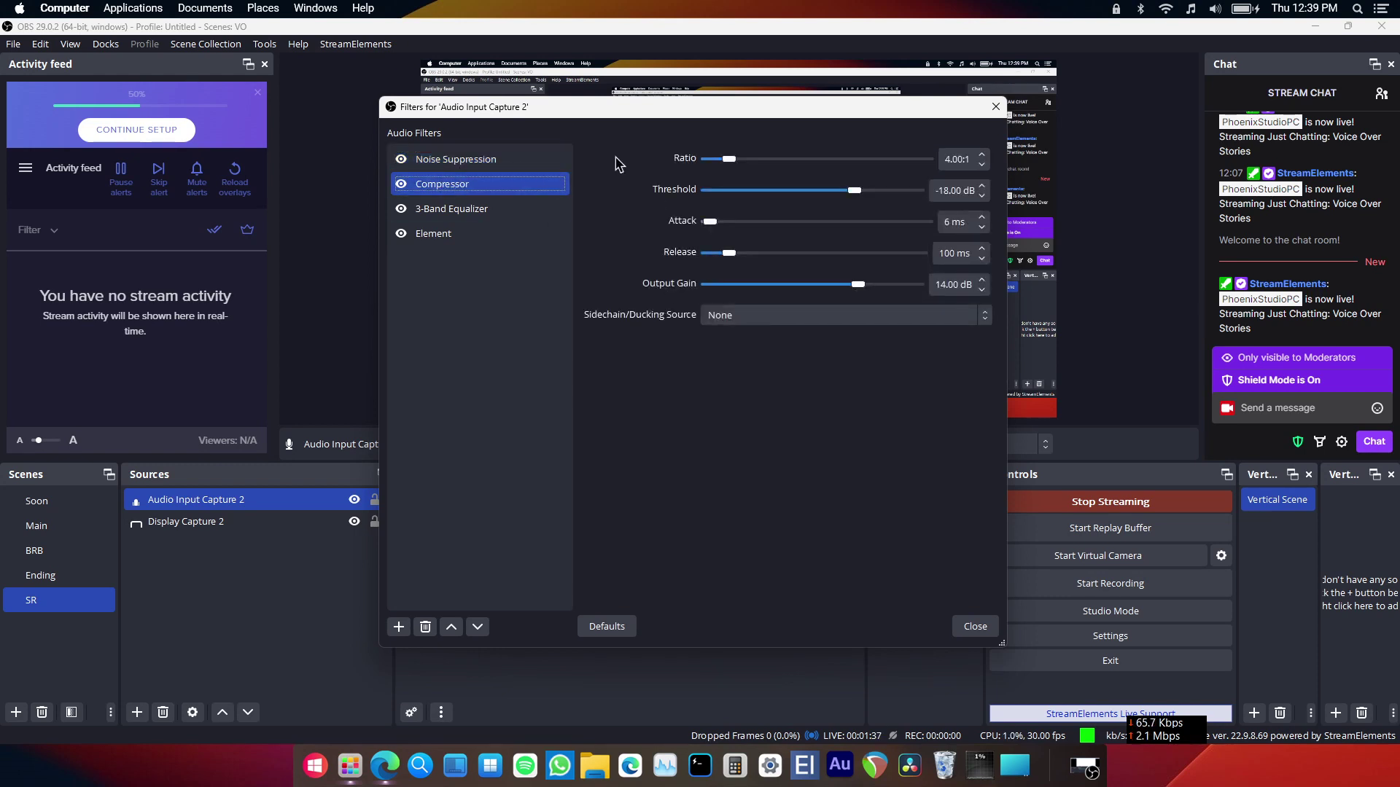
drag(678, 111, 731, 89)
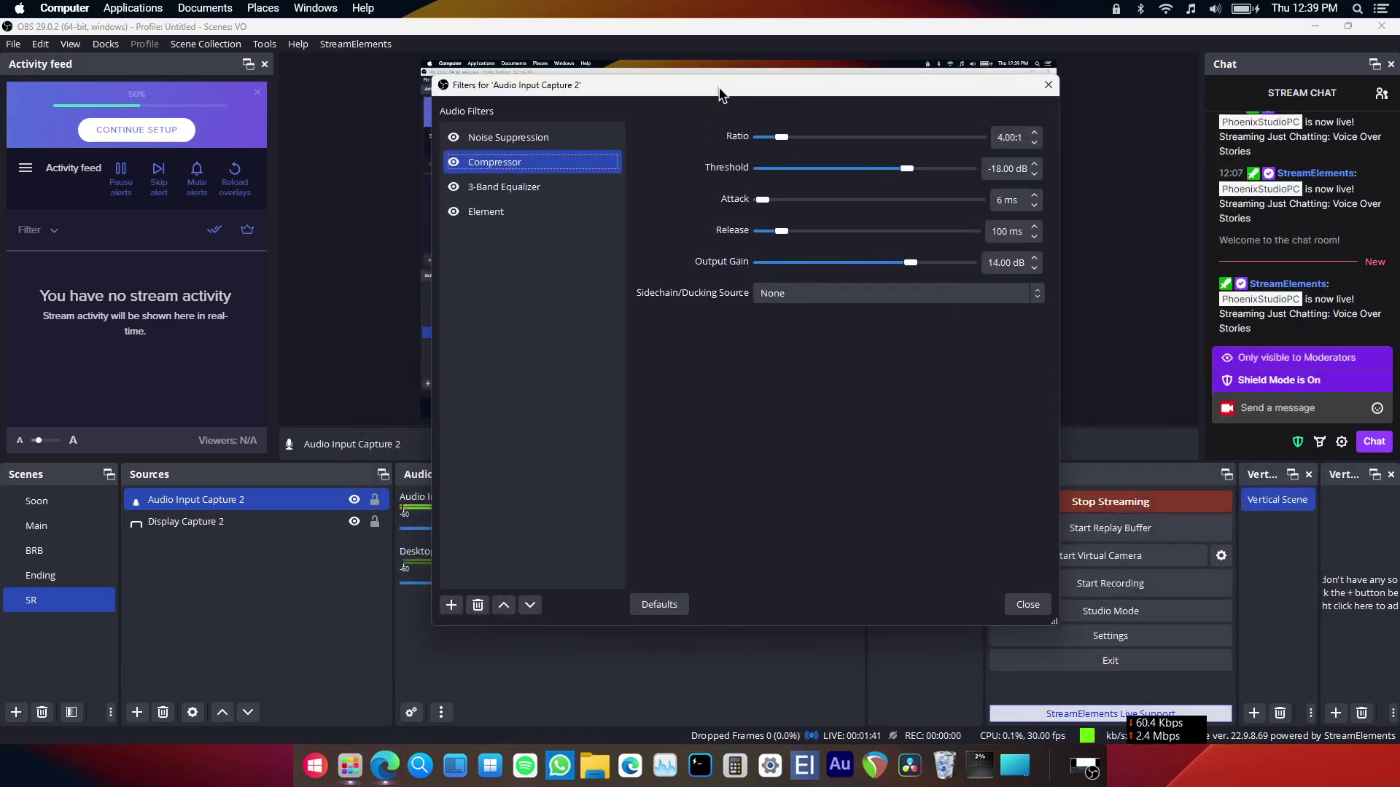
click(503, 189)
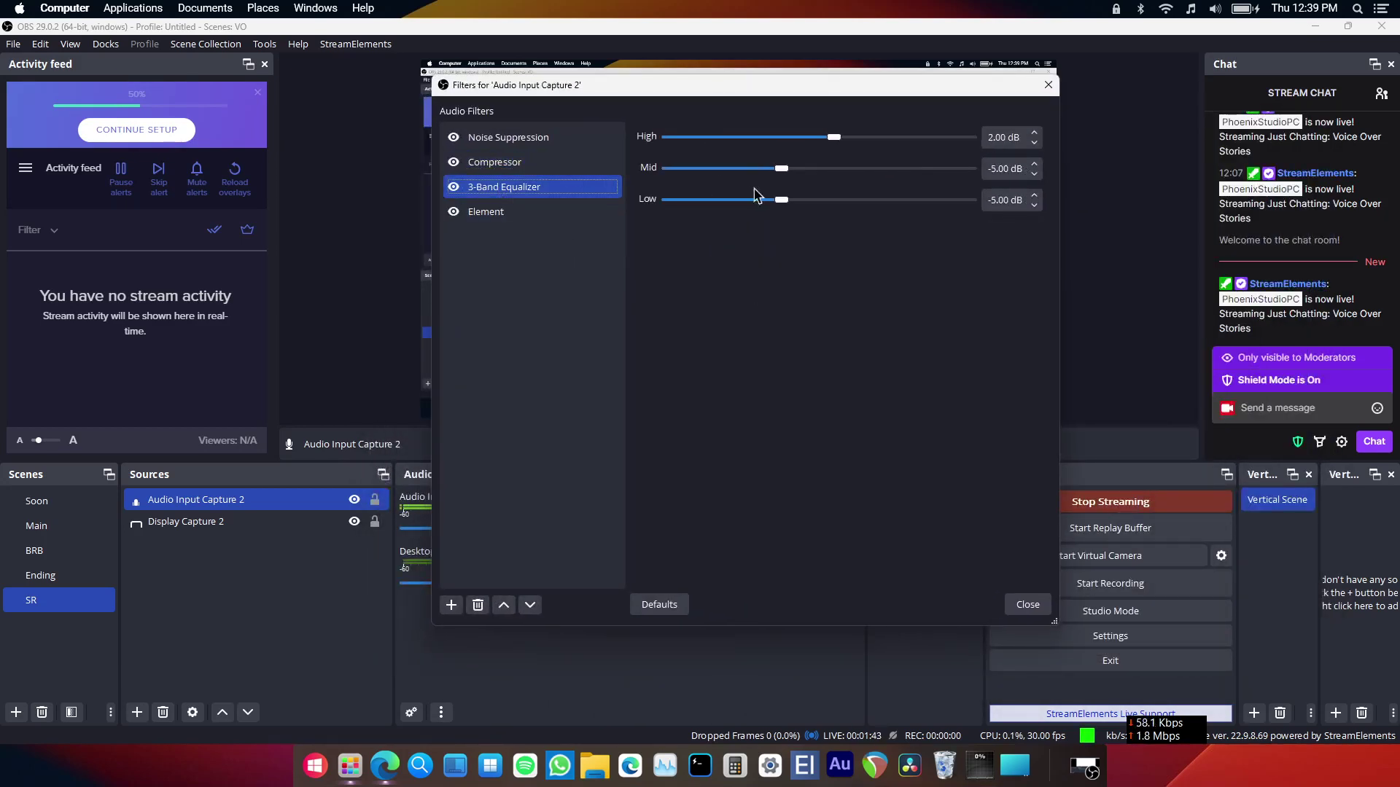
click(534, 219)
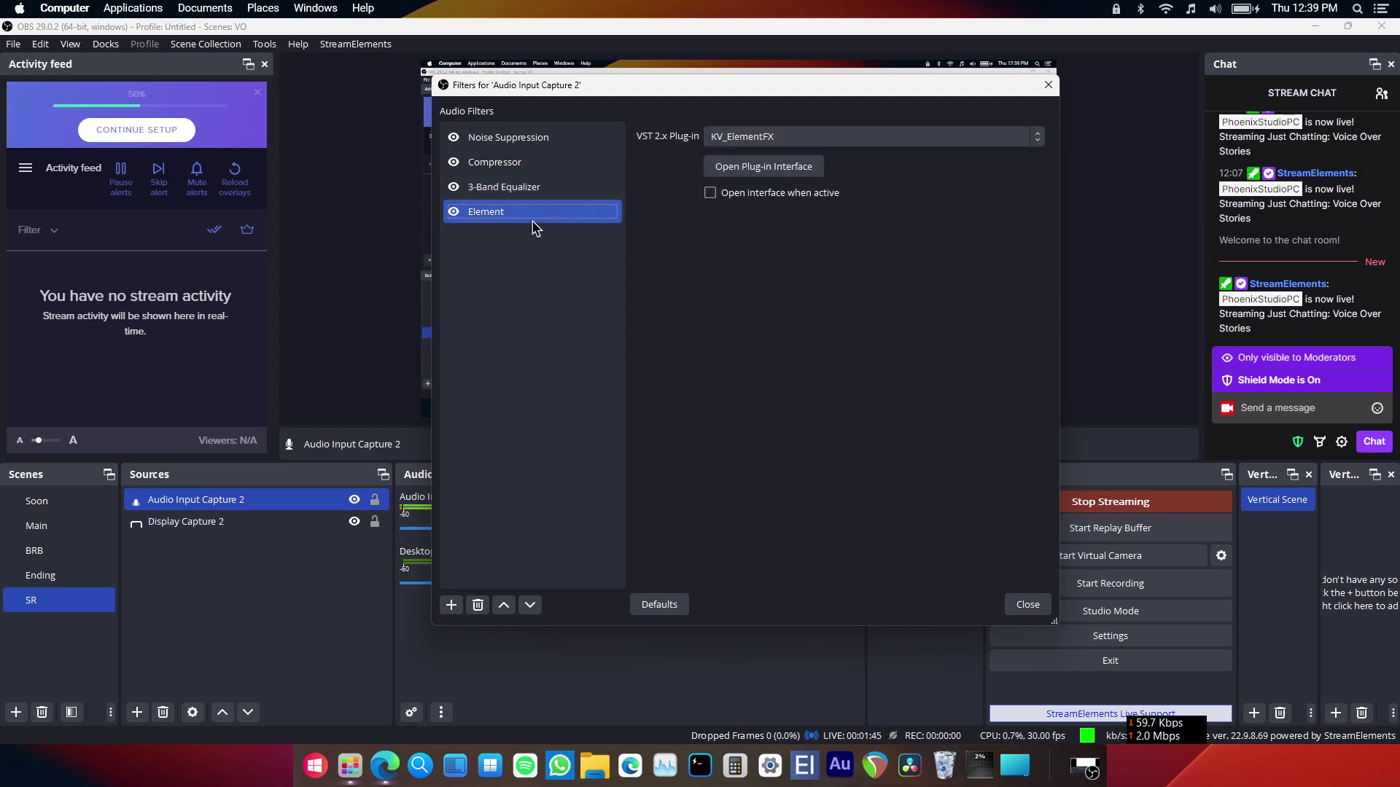
click(1022, 613)
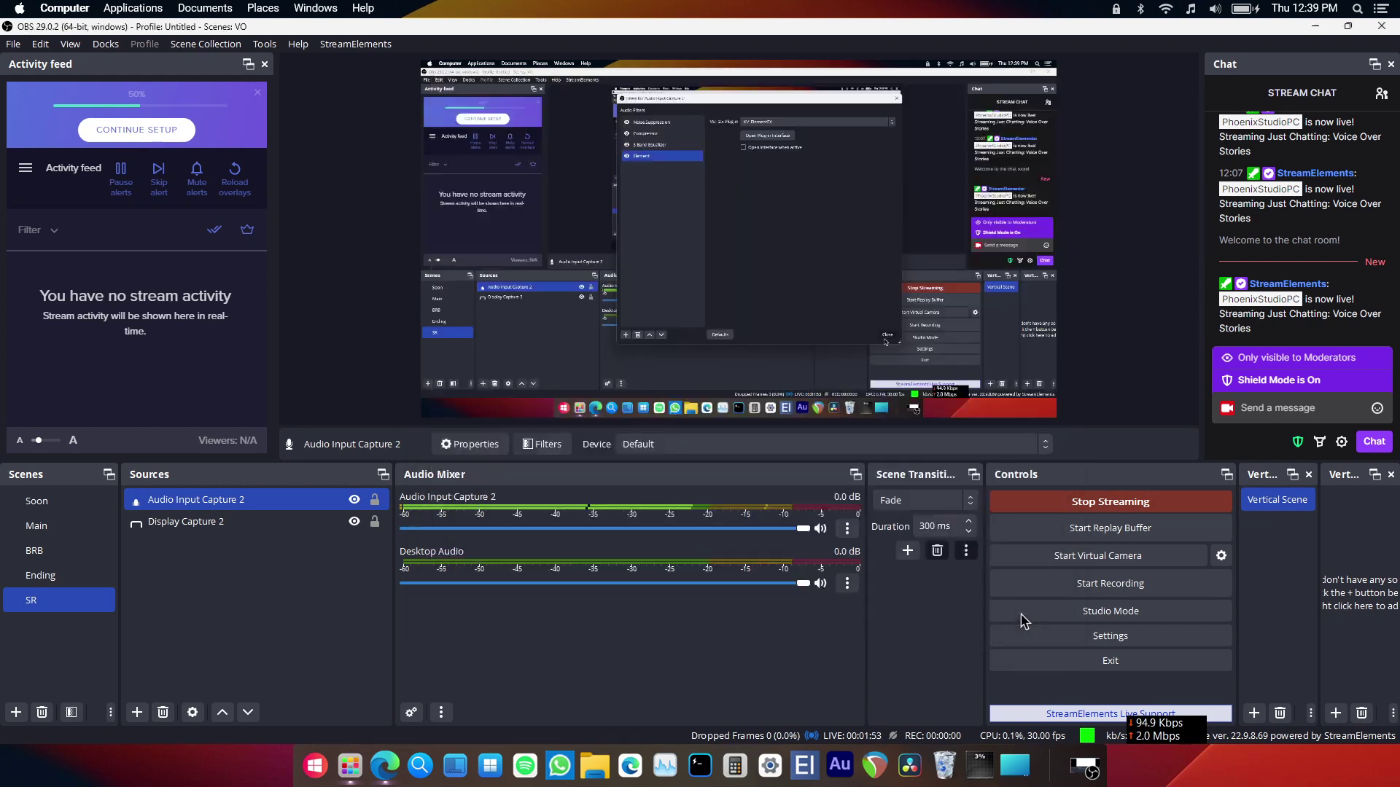
Switch to the browser and examine the available installers on Kushview's Element download page.
click(387, 763)
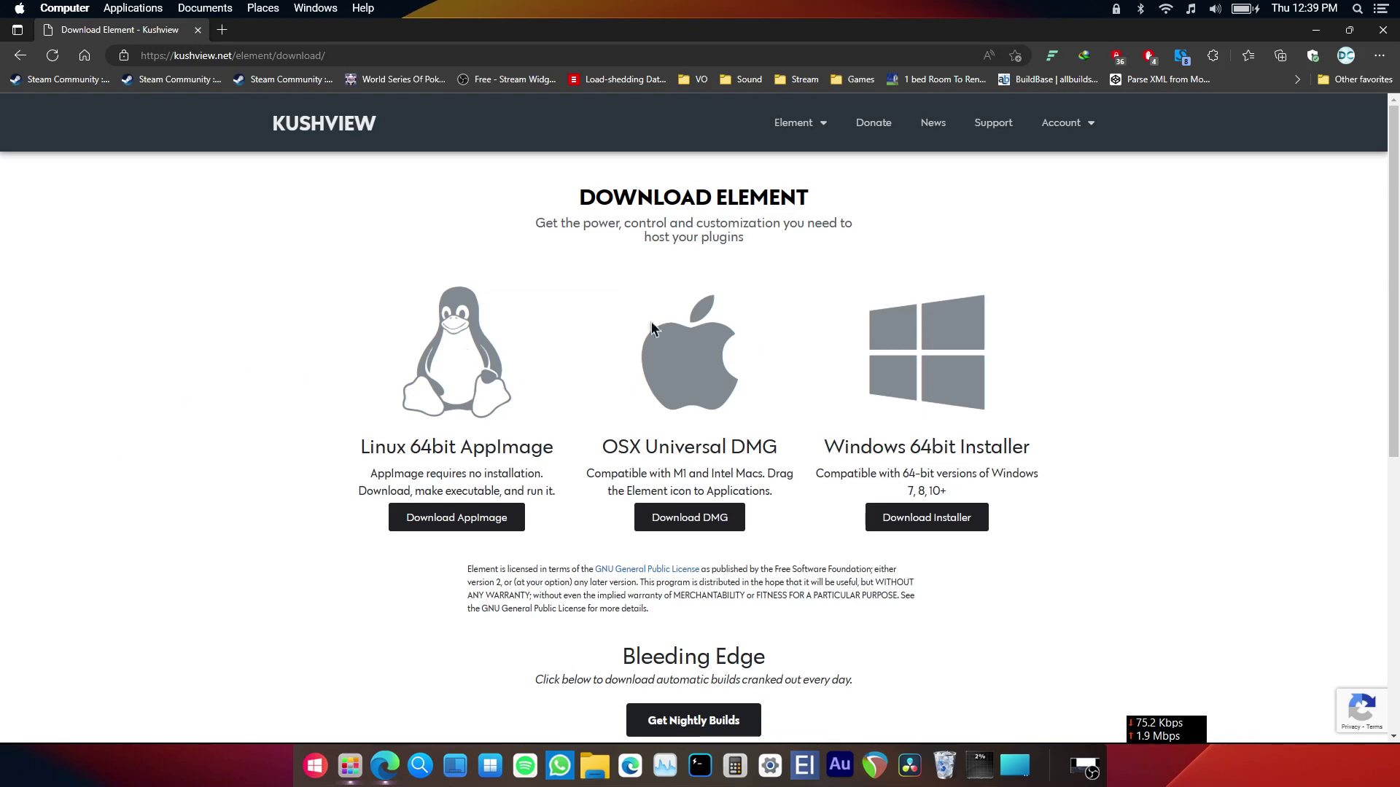
scroll(643, 493, down, 1)
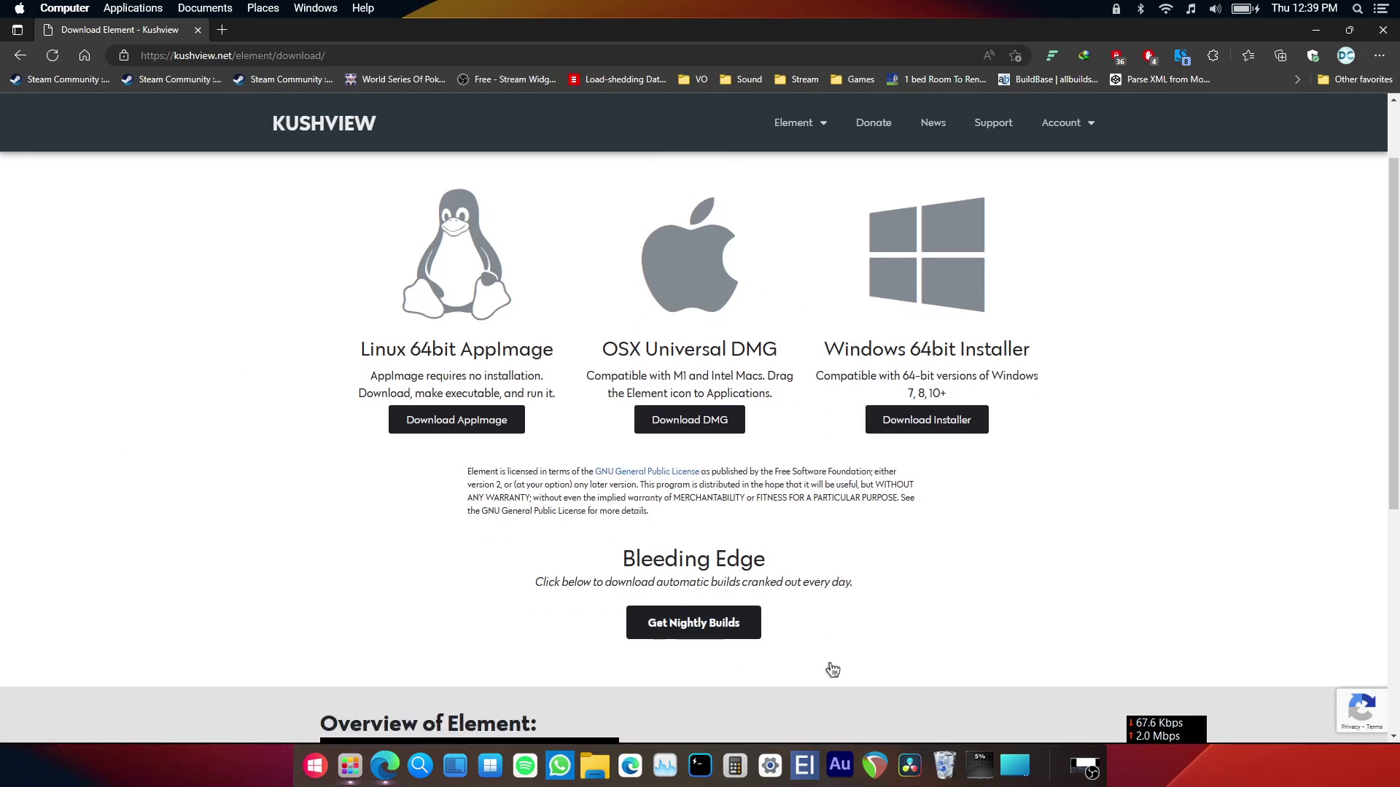
scroll(993, 613, up, 1)
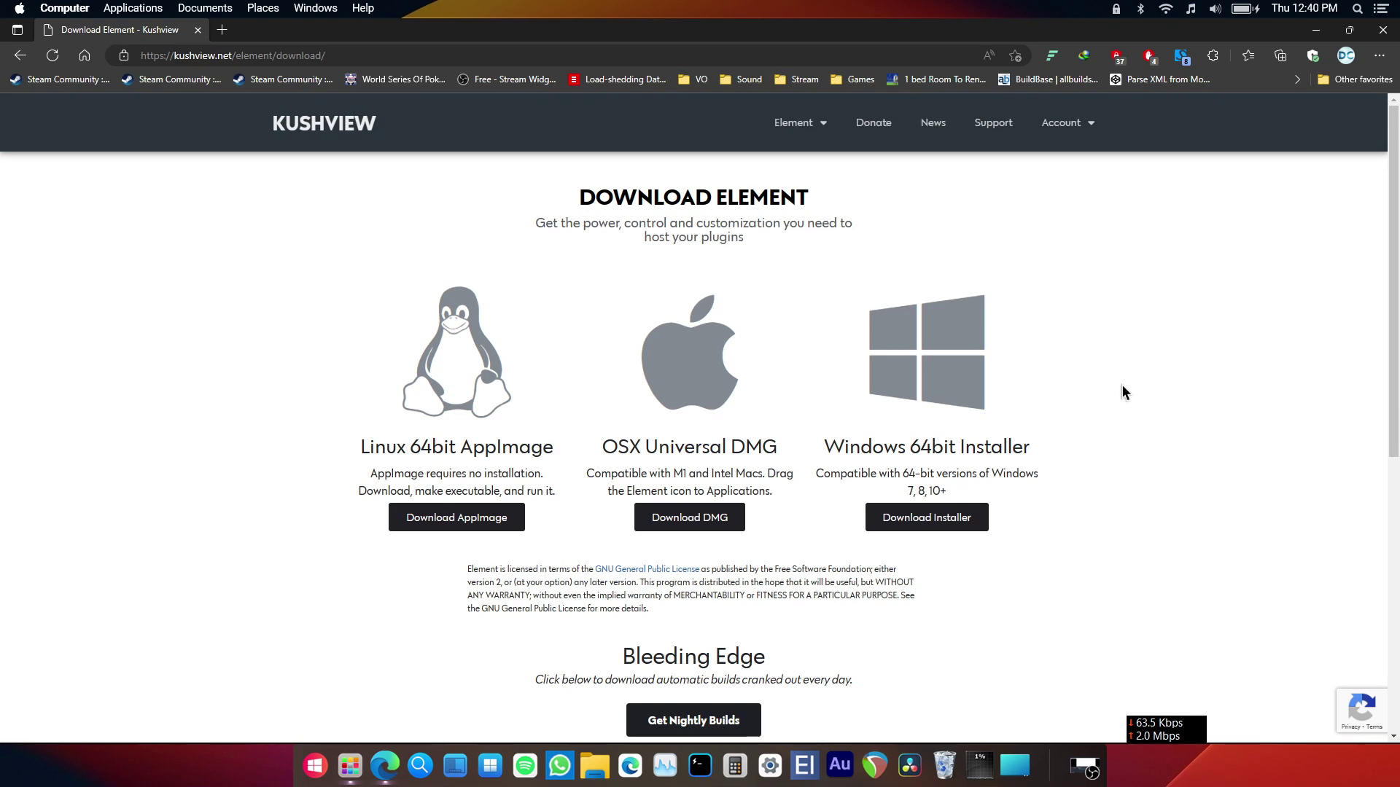
Return to OBS and open the Element filter's settings for Audio Input Capture 2.
click(1085, 769)
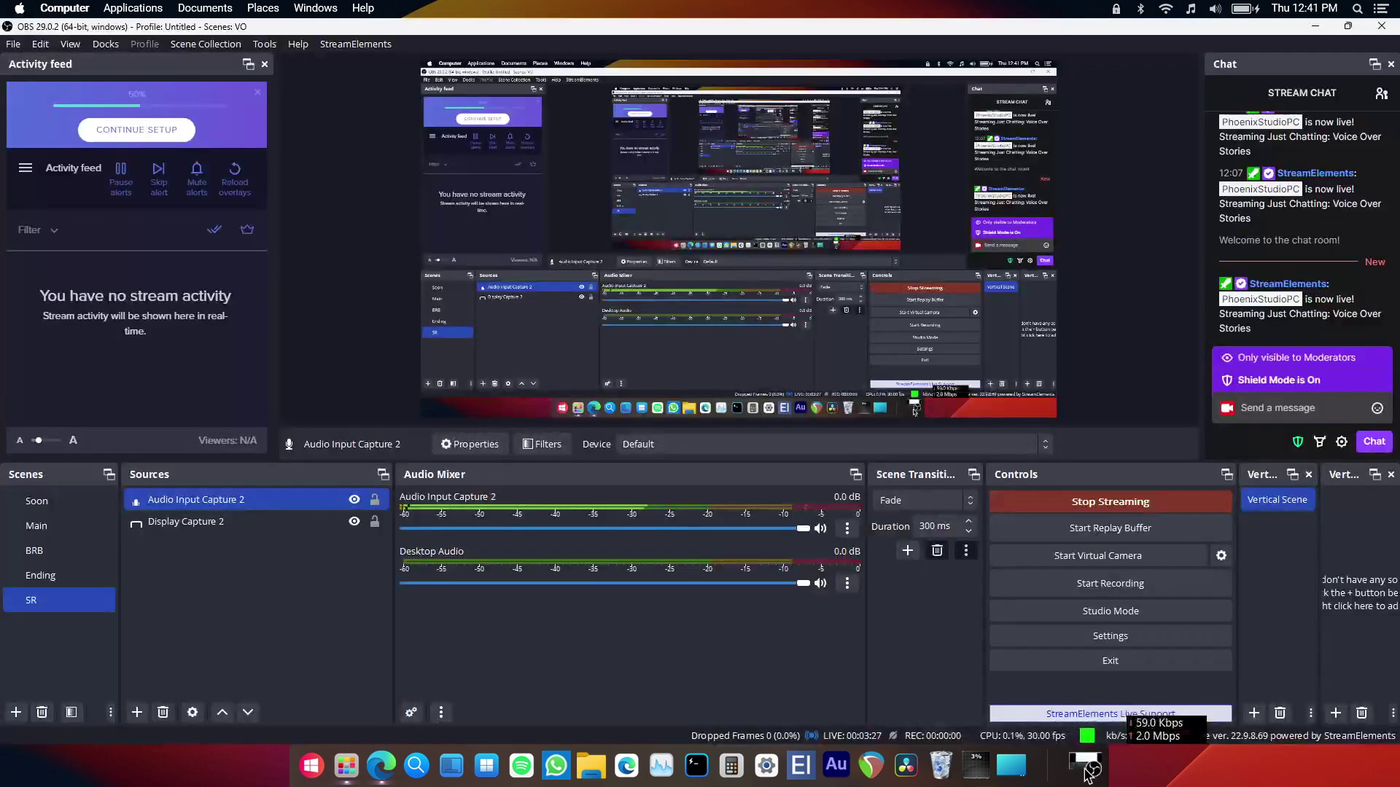
click(847, 530)
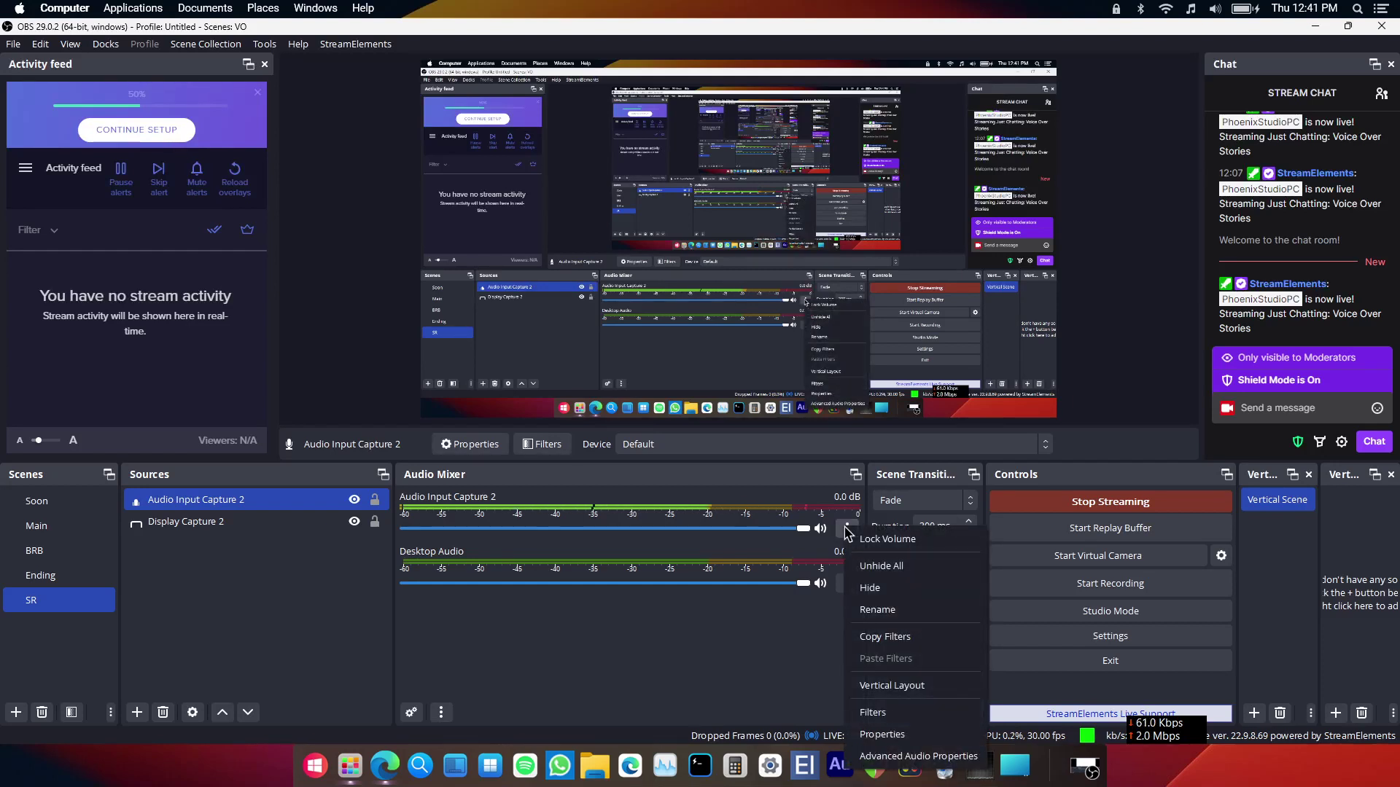
click(874, 712)
click(478, 237)
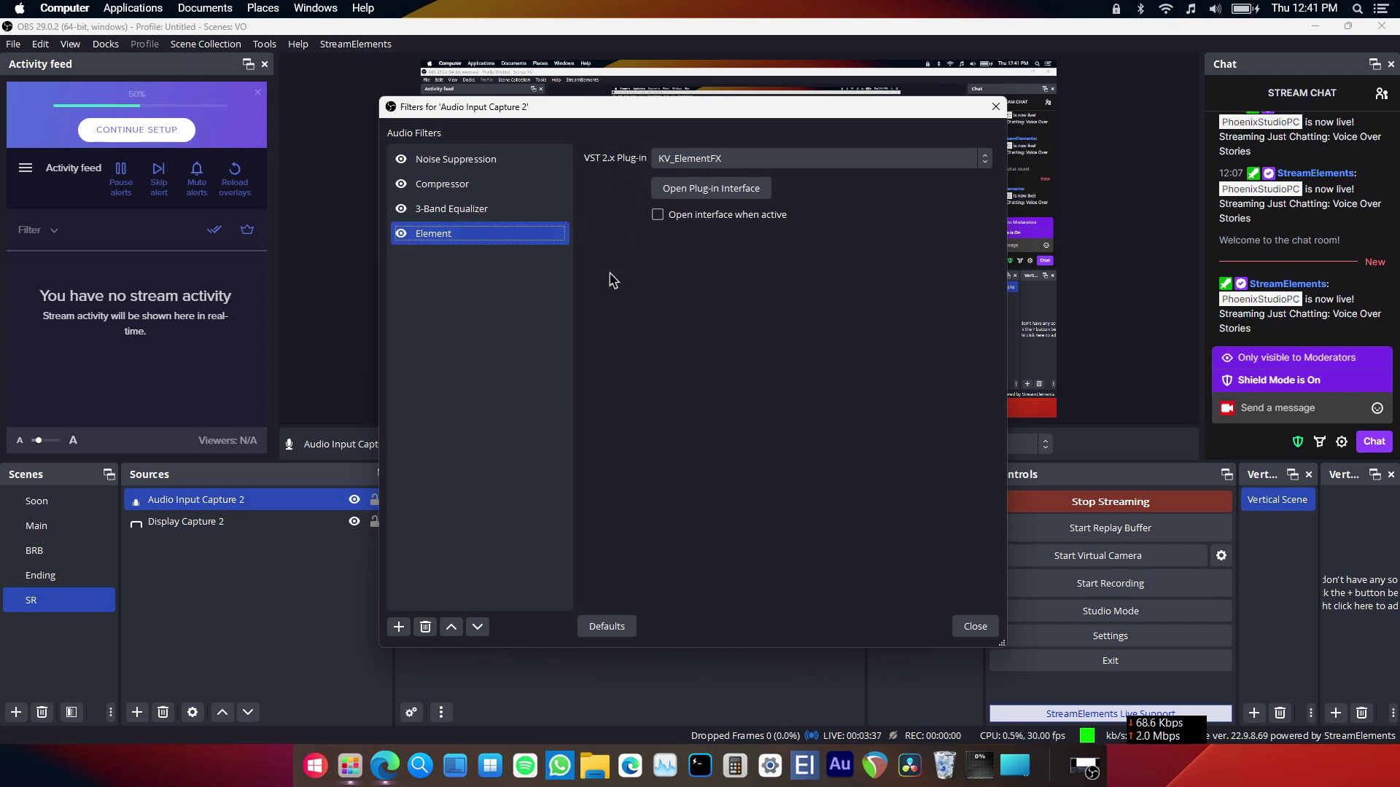
Examine the filter types that can be added and the VST 2.x plug-ins available to the Element filter.
click(399, 627)
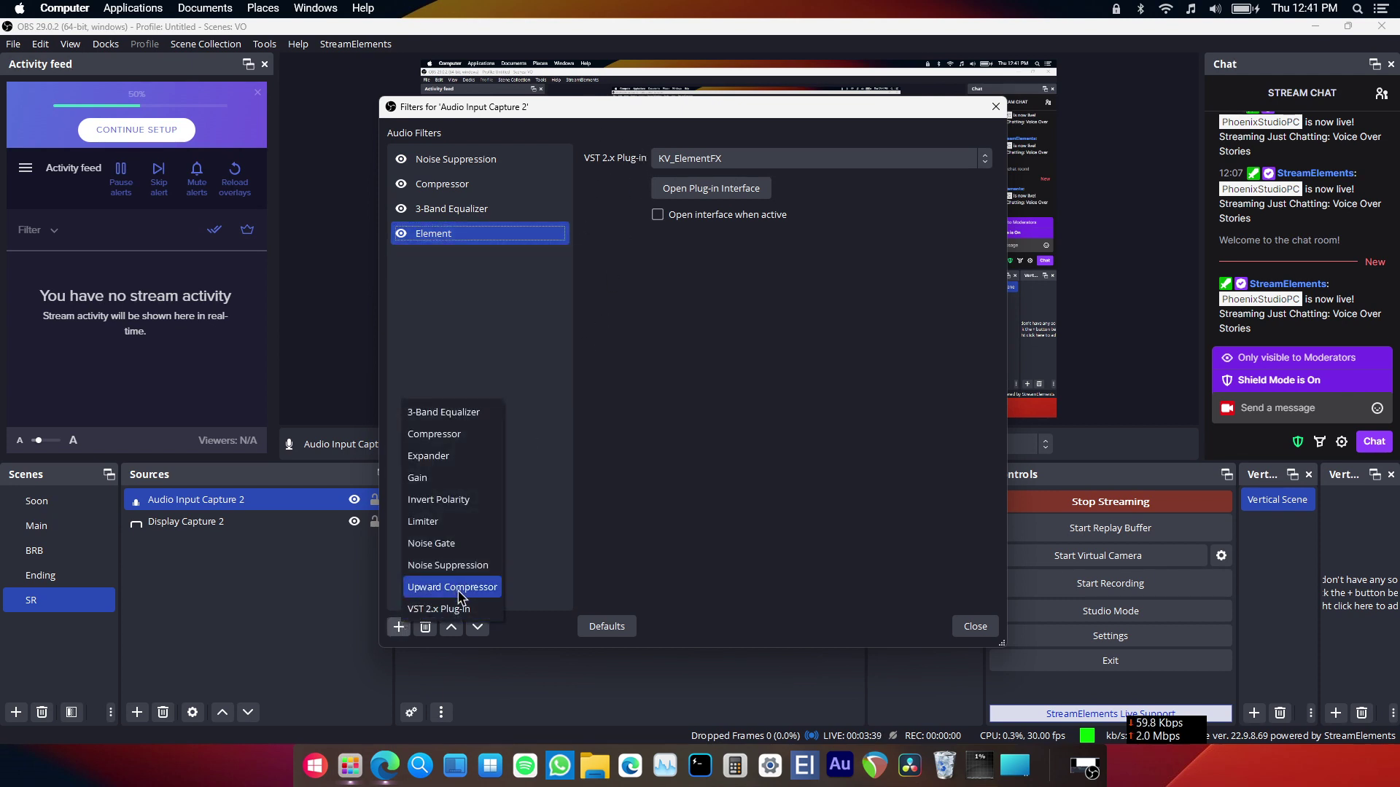
click(540, 384)
click(500, 240)
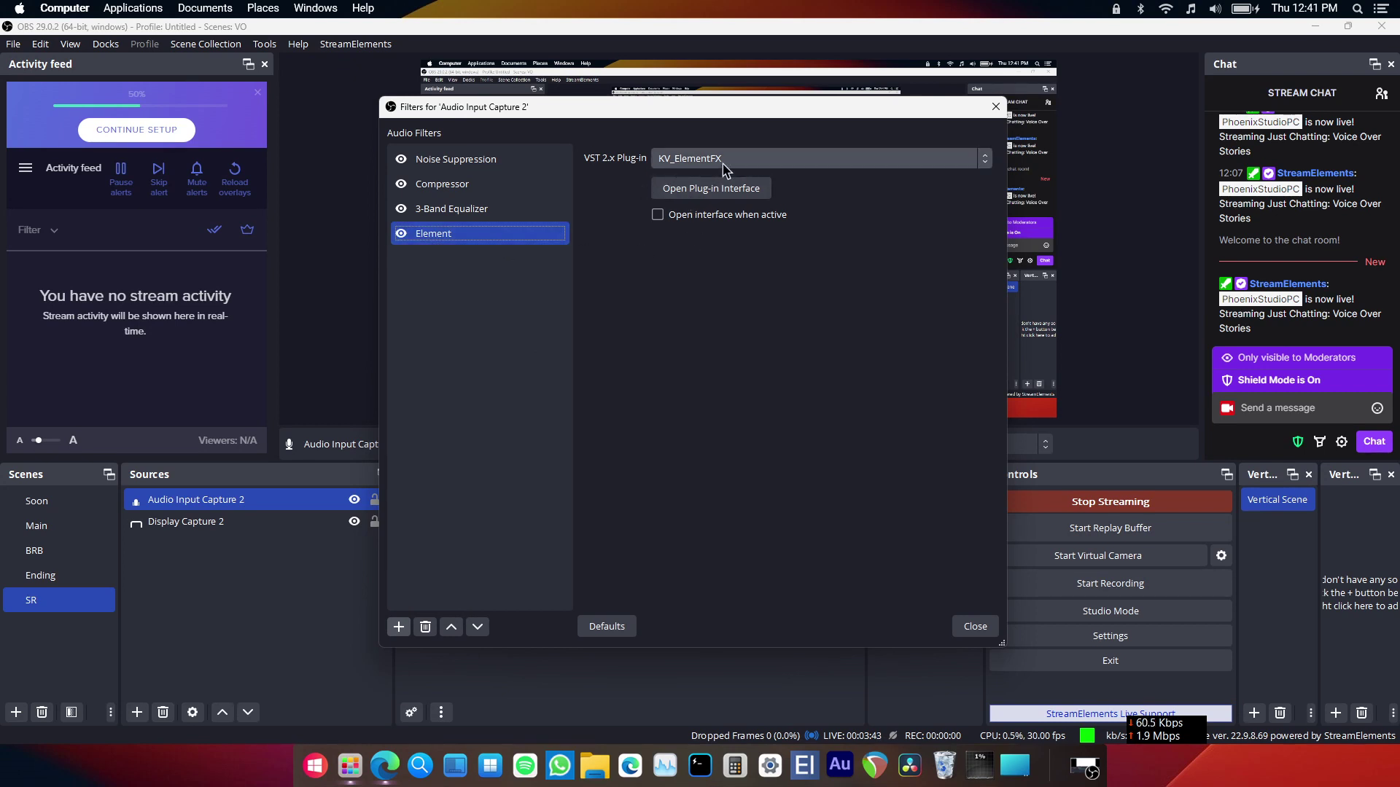
click(793, 165)
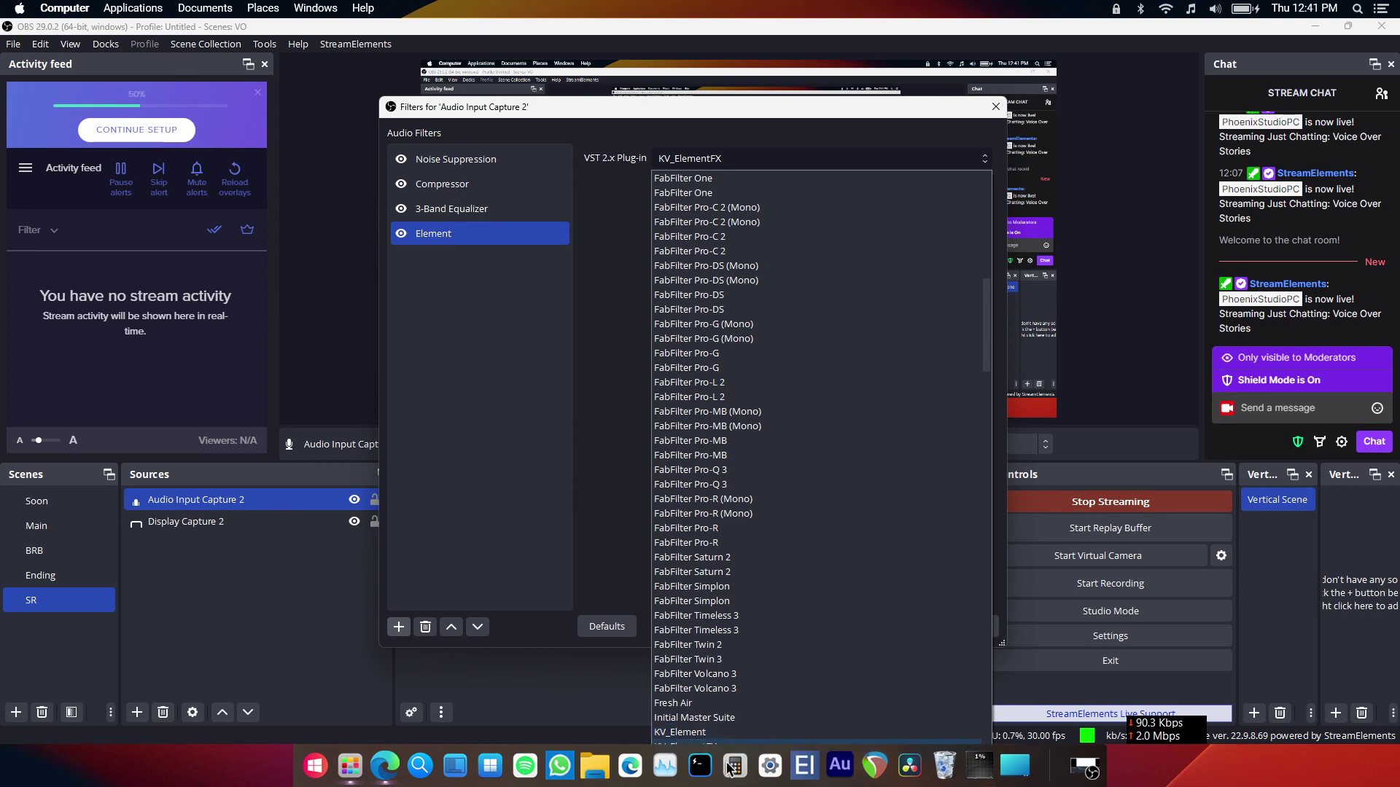
click(616, 392)
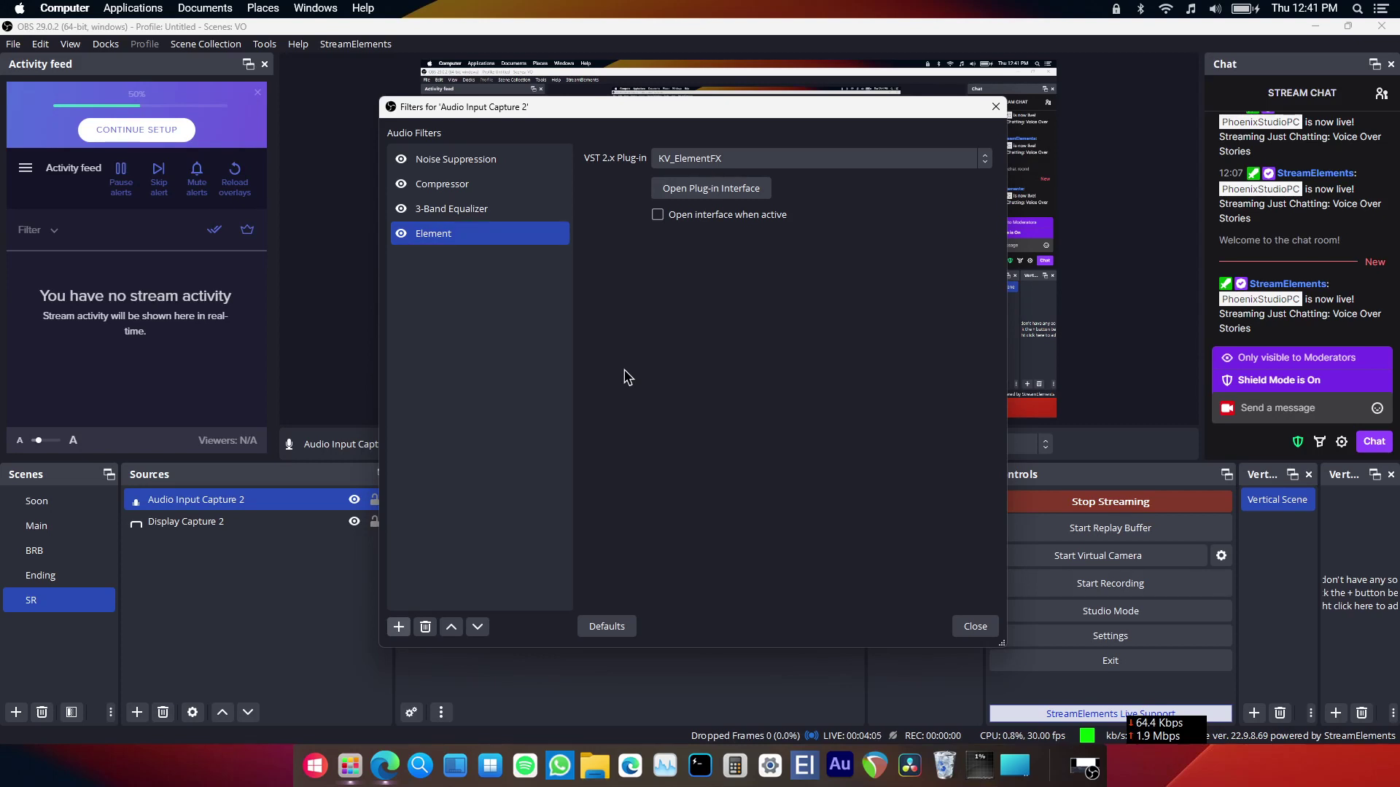
Open the Element filter's plug-in interface and search its plugins for Clarity.
click(706, 191)
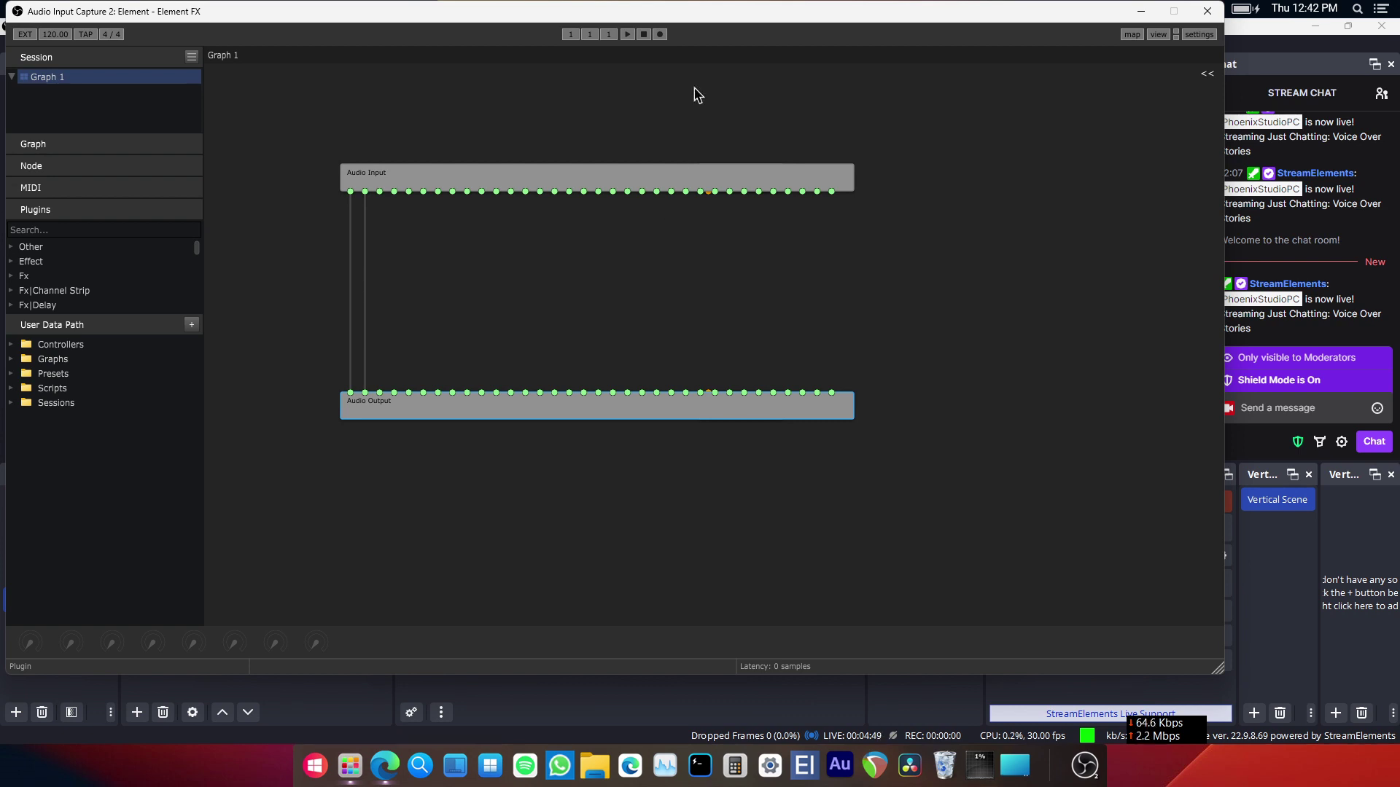
drag(705, 11, 833, 31)
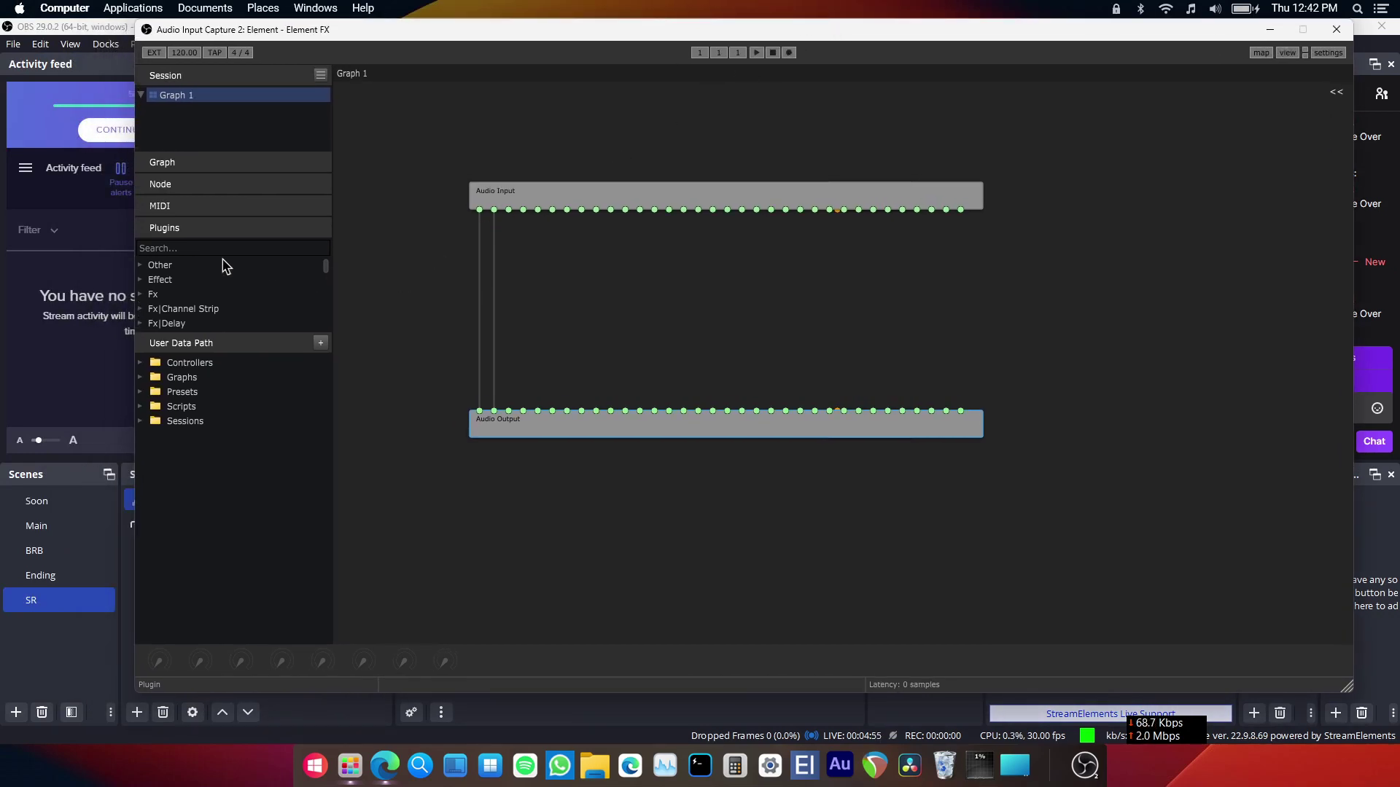
click(192, 249)
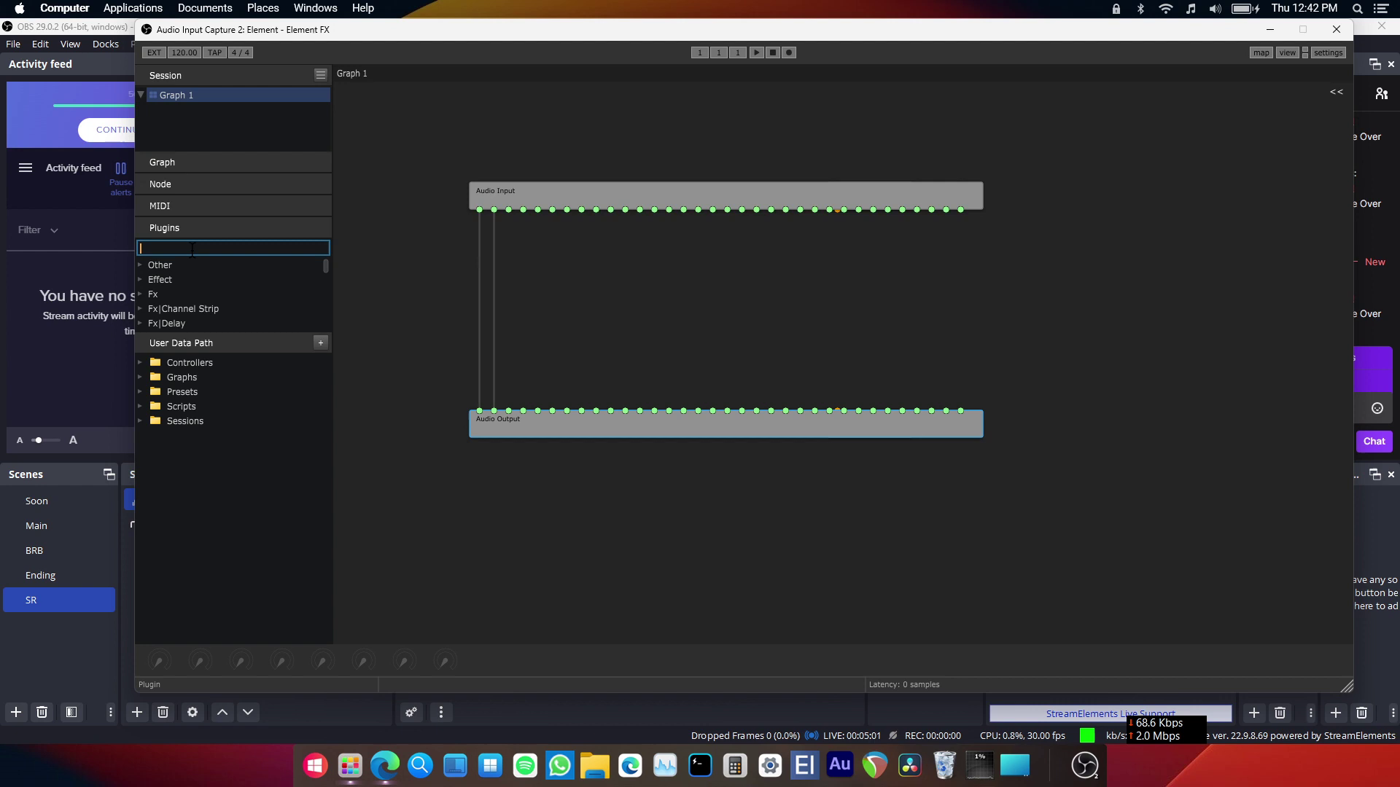
text(Clrar)
key(BackSpace)
key(BackSpace)
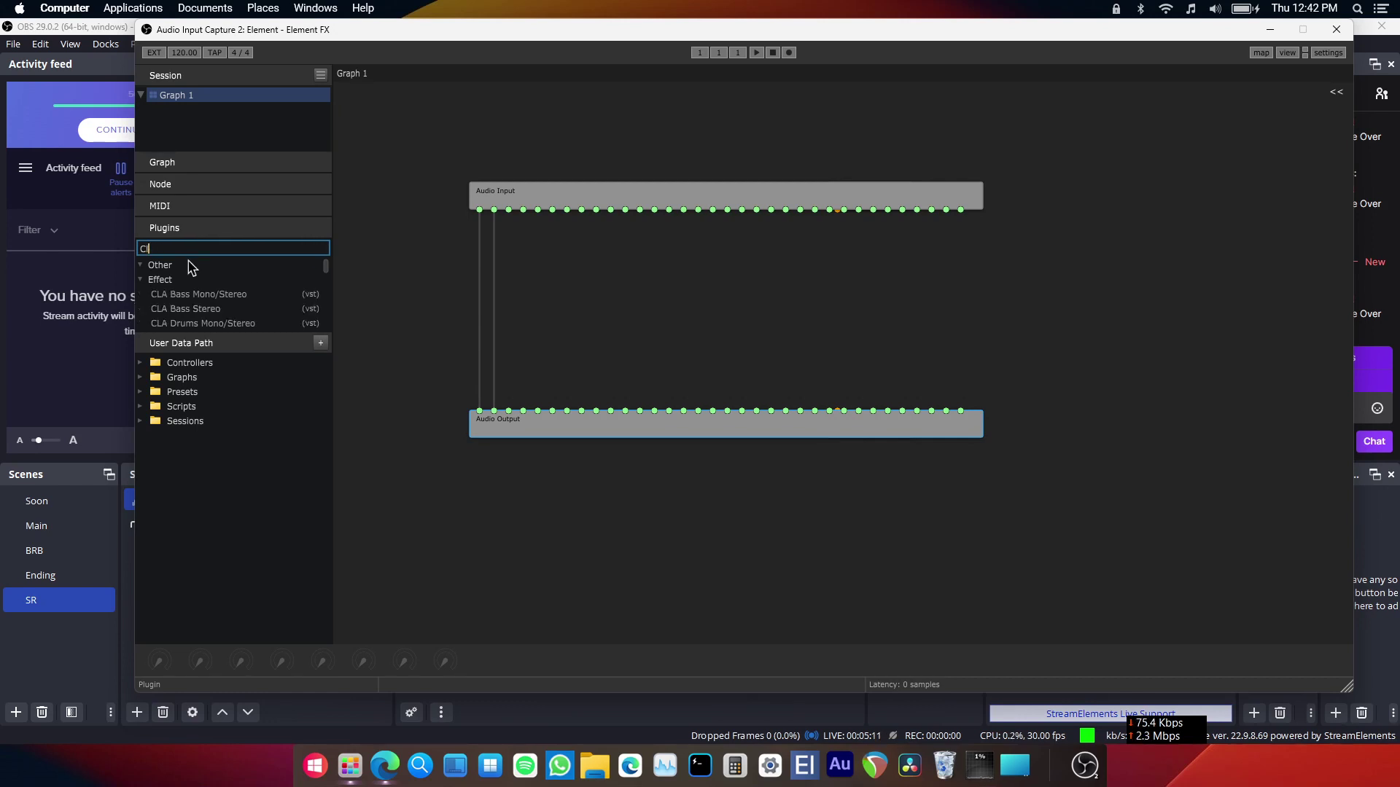
text(arity)
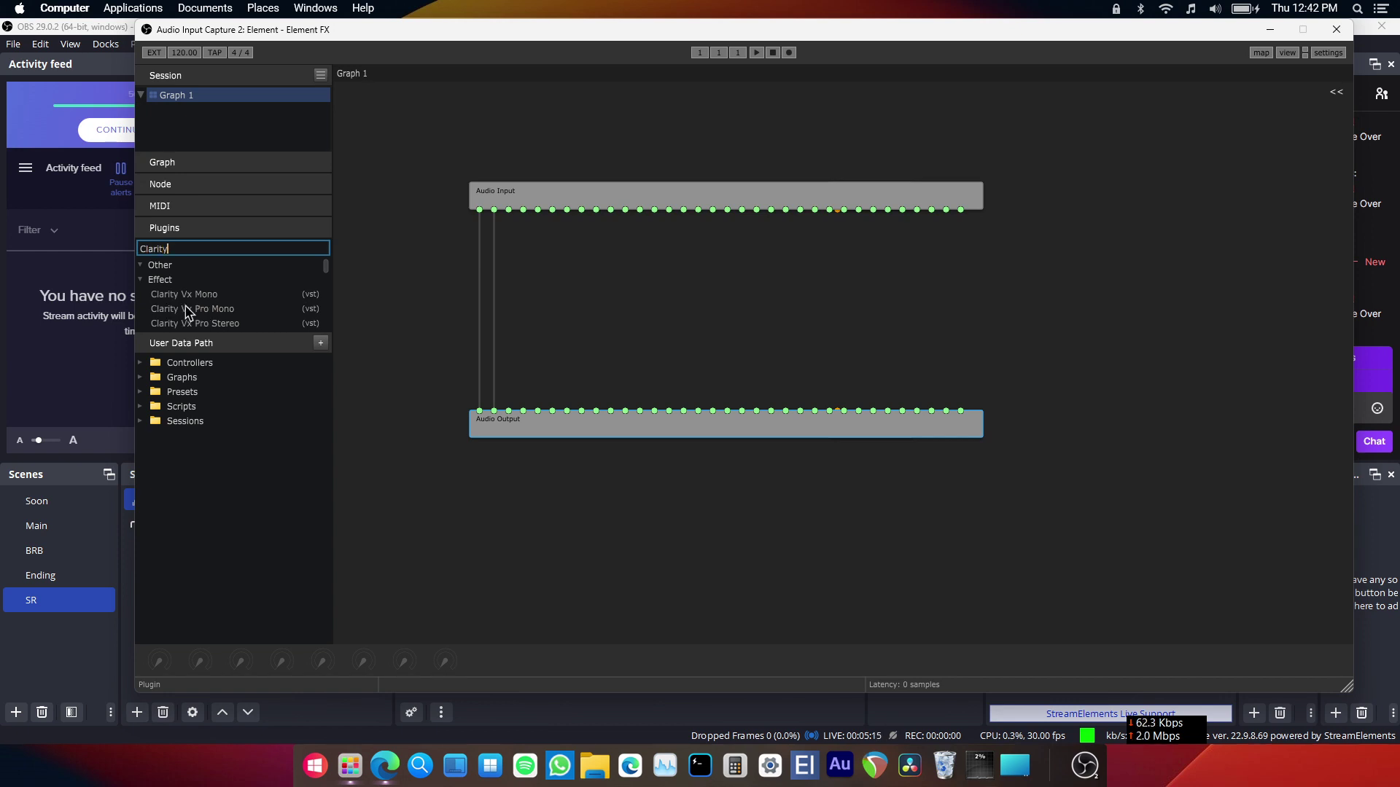
Add the Clarity Vx Stereo plugin to Graph 1 between Audio Input and Audio Output, keeping its window clear of the graph.
scroll(186, 312, down, 2)
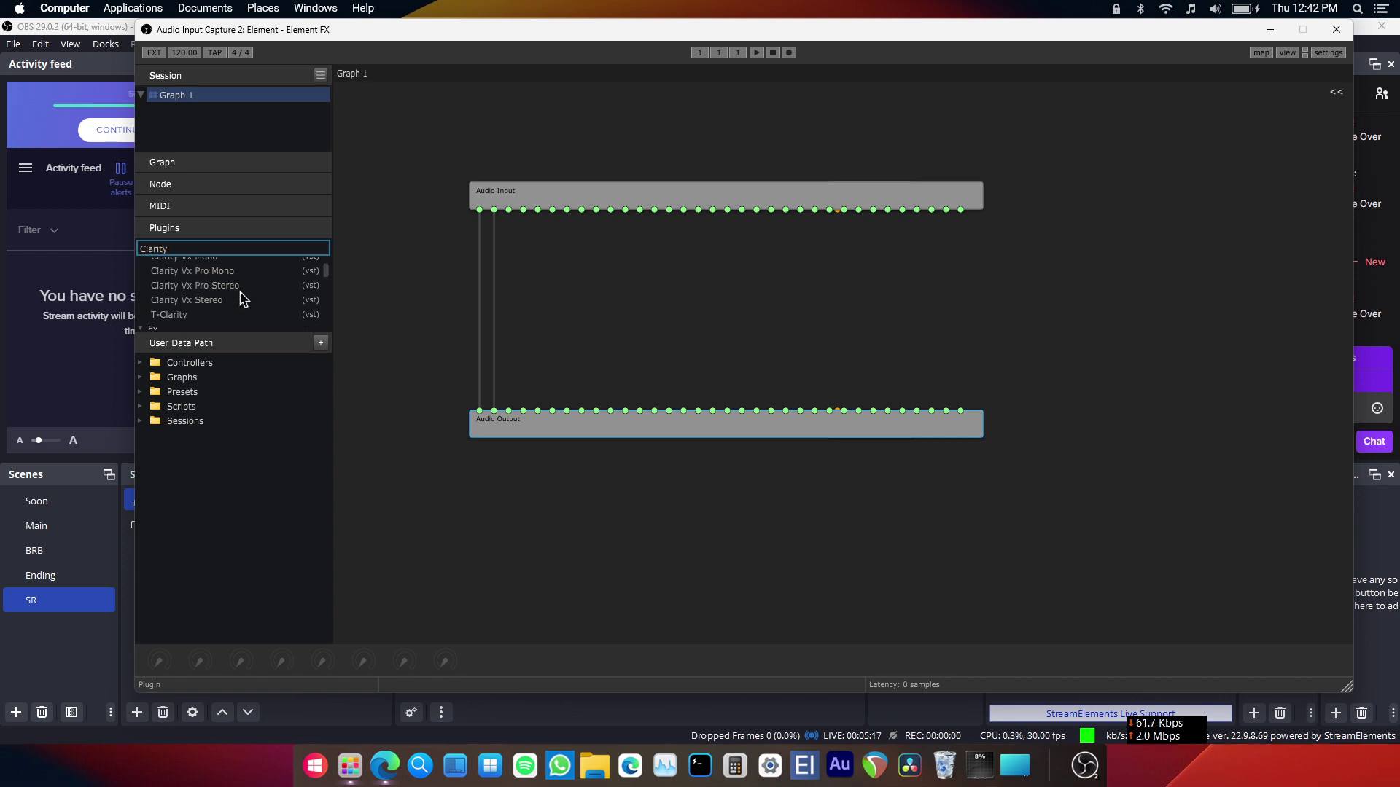
scroll(242, 299, up, 2)
scroll(243, 298, down, 2)
click(209, 302)
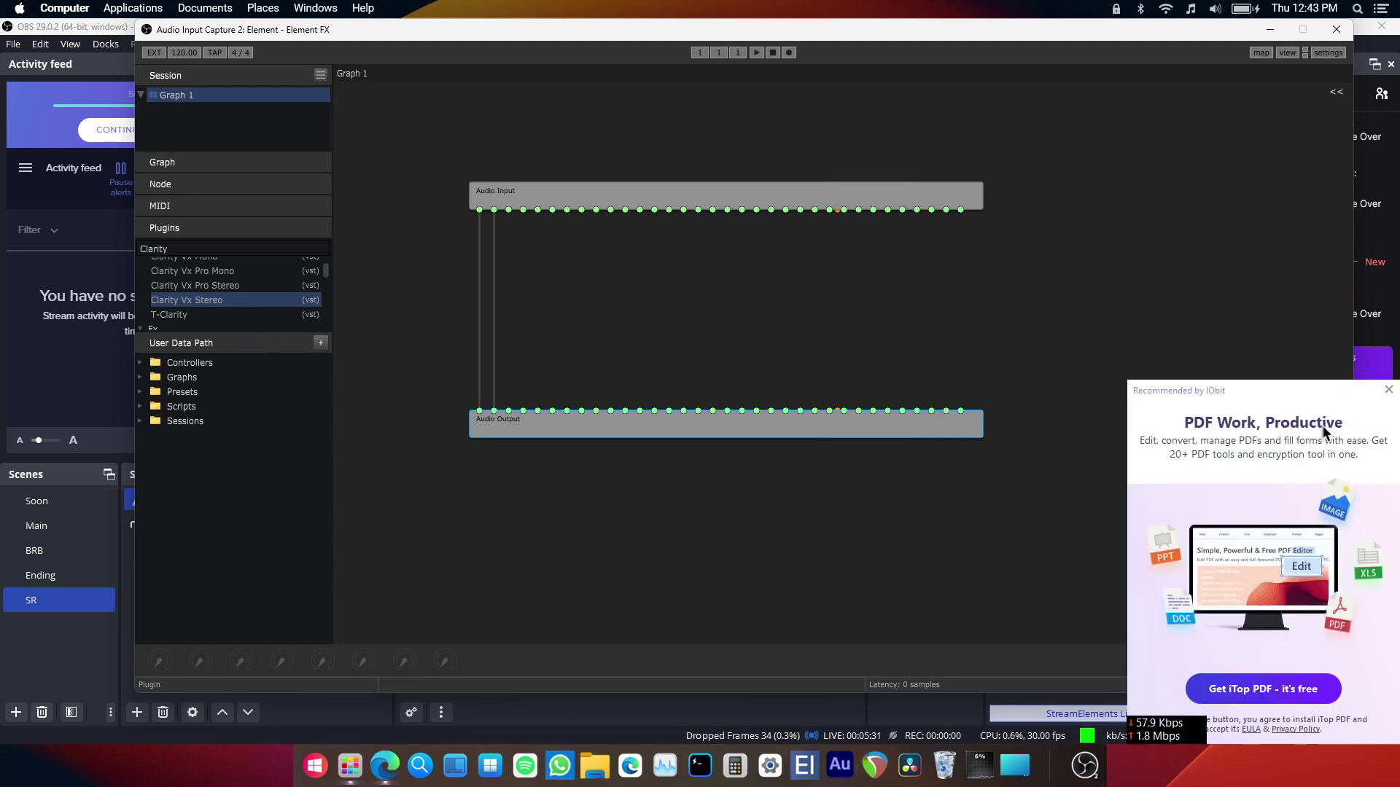
click(1388, 391)
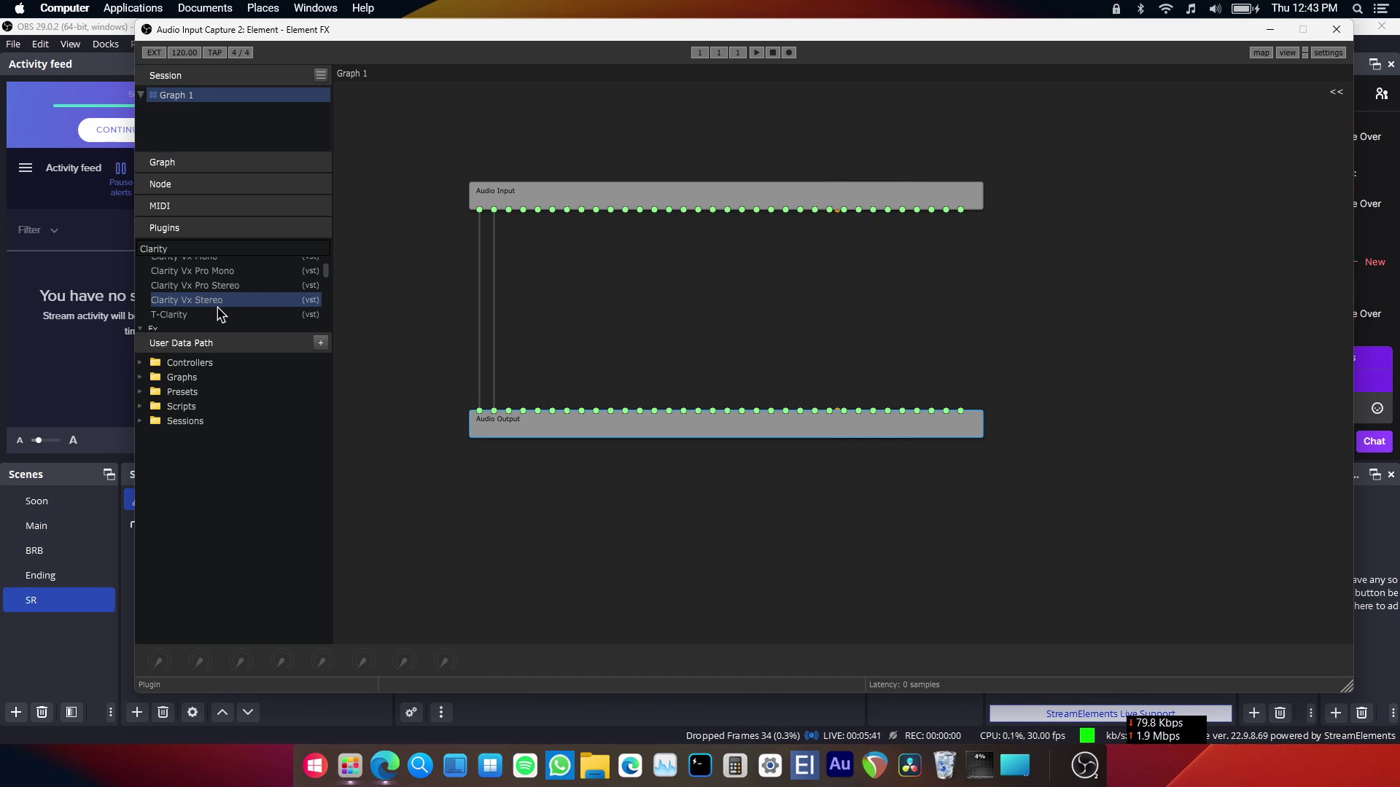
drag(216, 313, 698, 324)
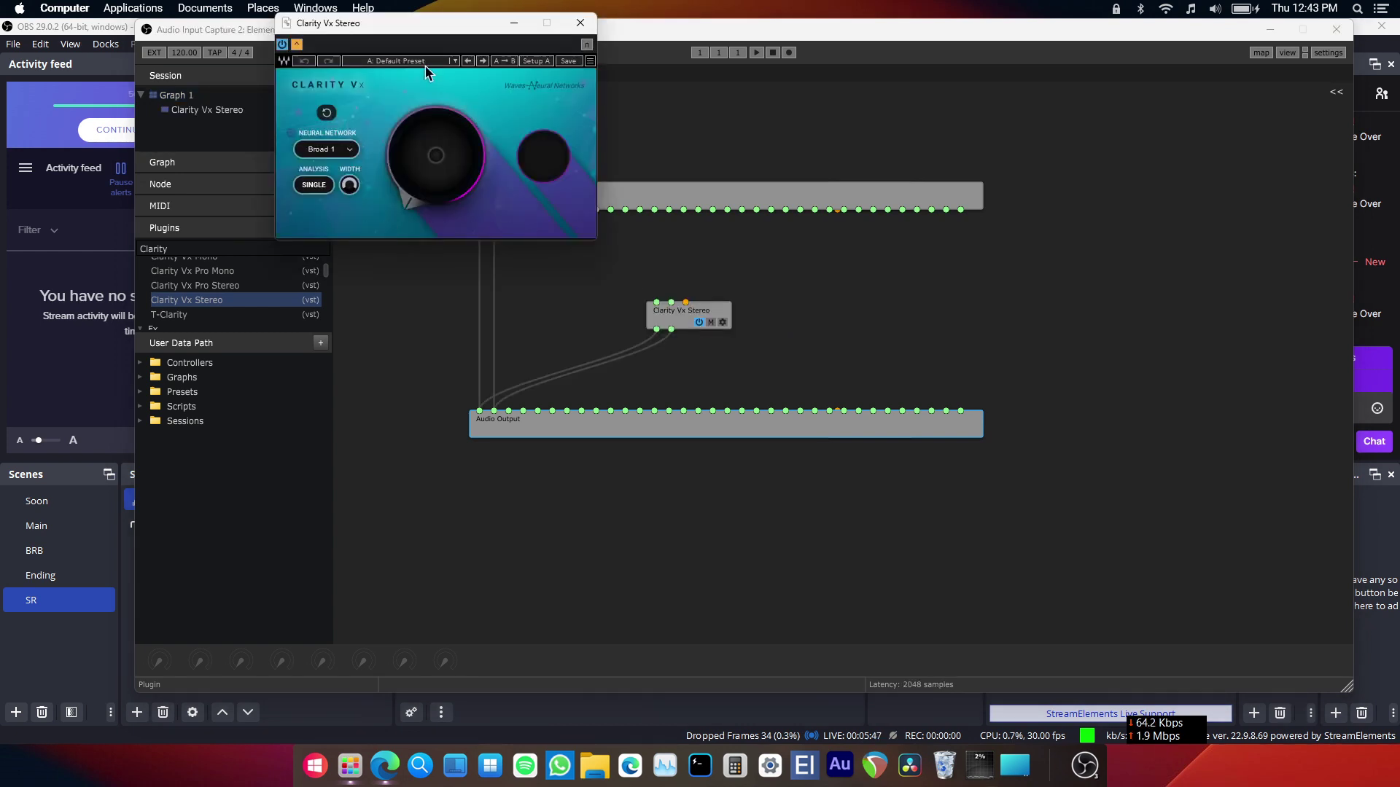
drag(415, 33, 1035, 100)
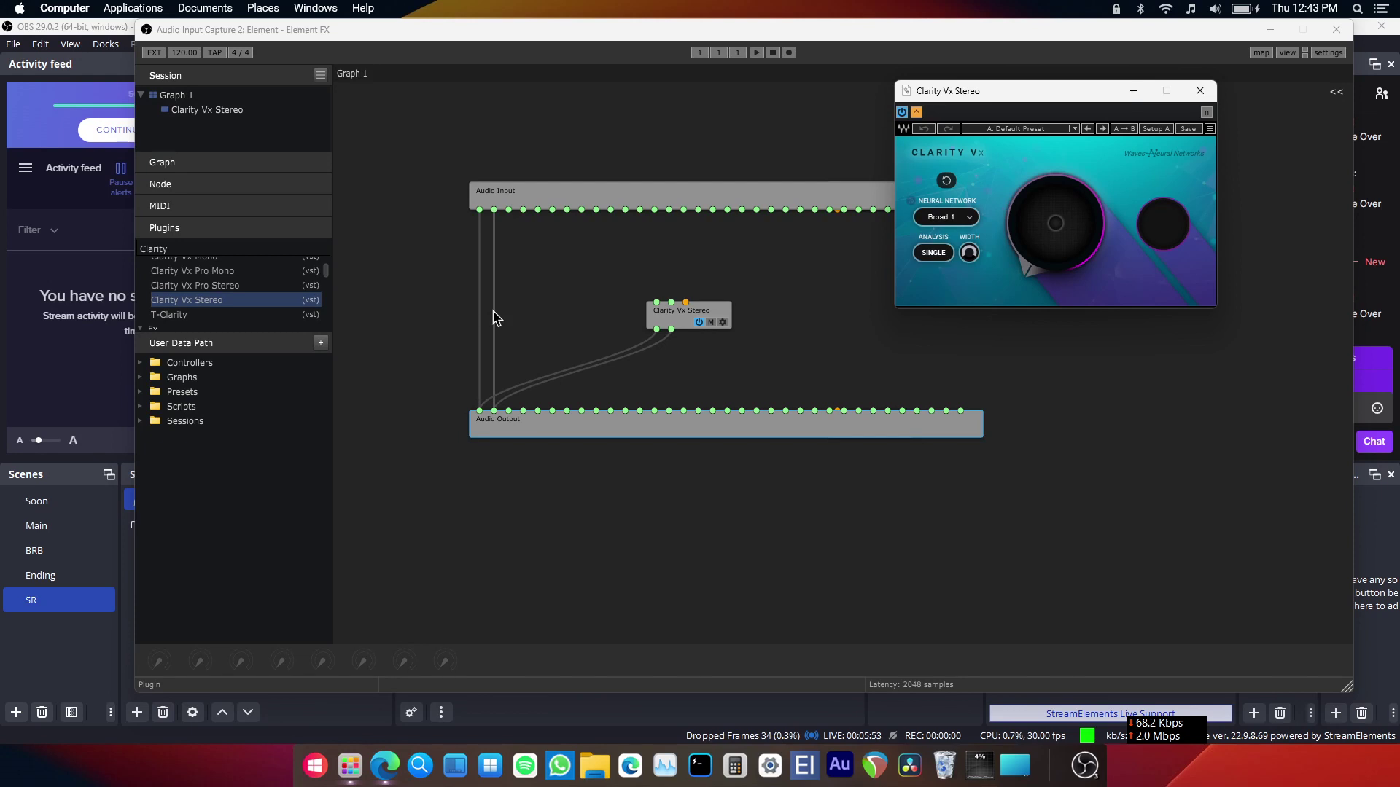
Remove the direct links between Audio Input and Audio Output and connect the first two Audio Input channels to Clarity Vx Stereo.
drag(493, 313, 457, 303)
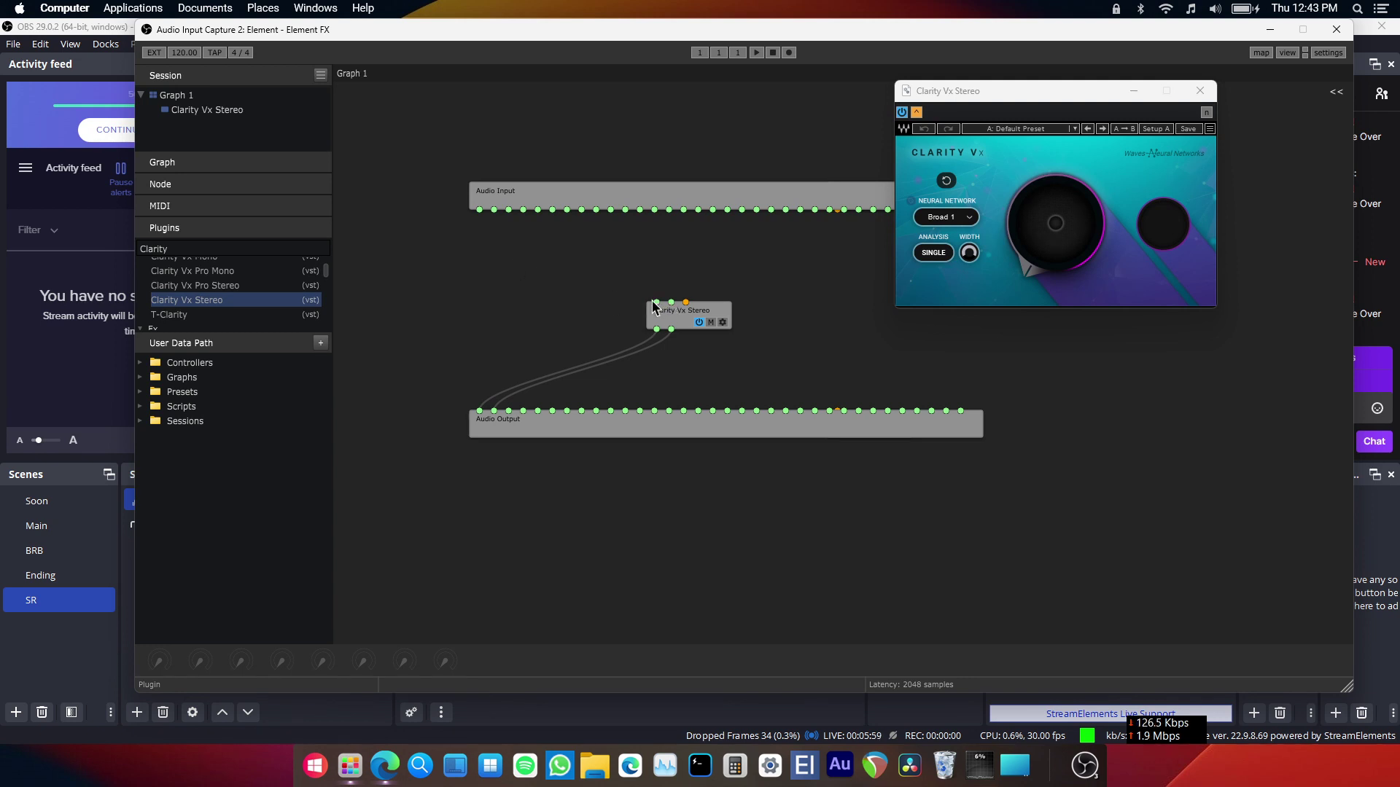
drag(659, 305, 481, 219)
drag(683, 323, 494, 210)
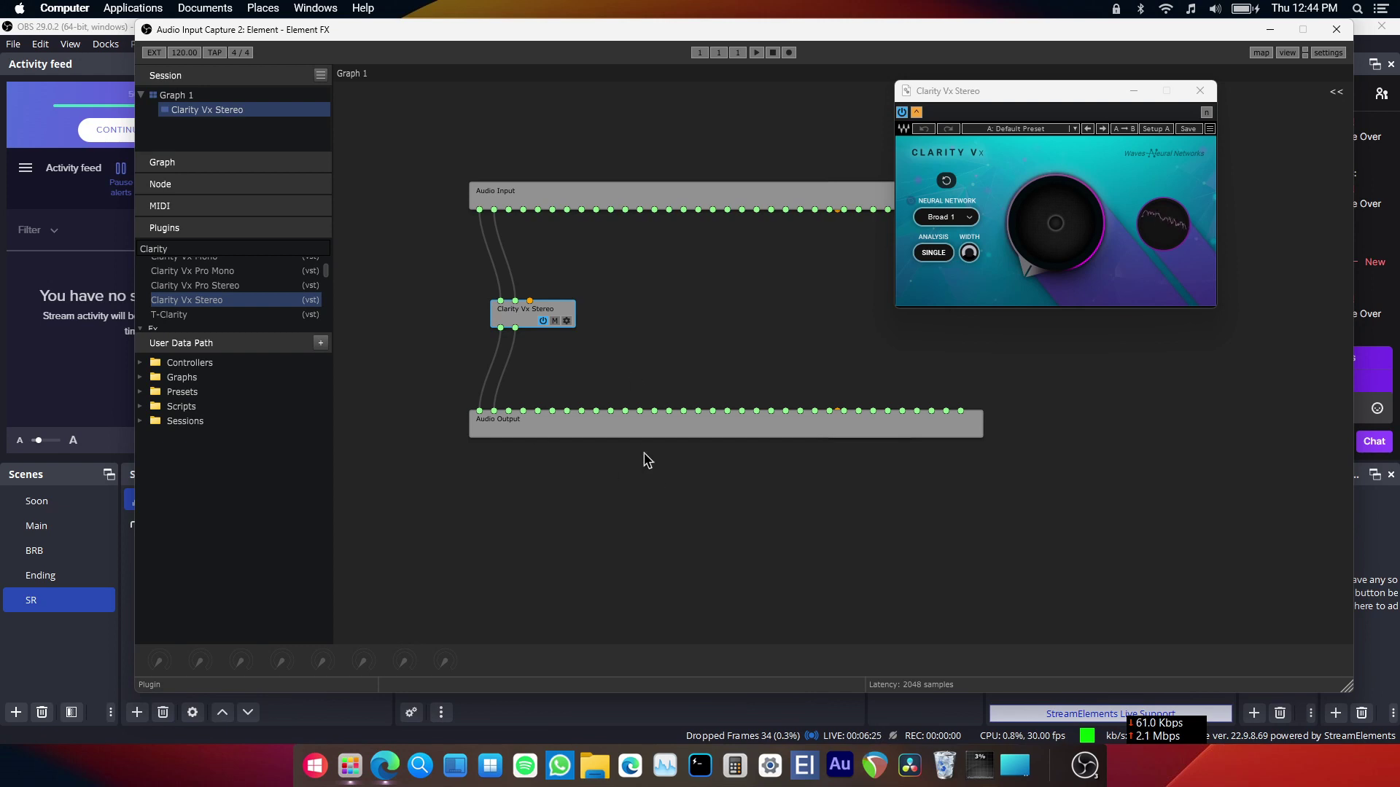
Space out the graph by moving the Audio Output block lower and the Audio Input block higher.
drag(632, 437, 641, 568)
drag(642, 197, 659, 119)
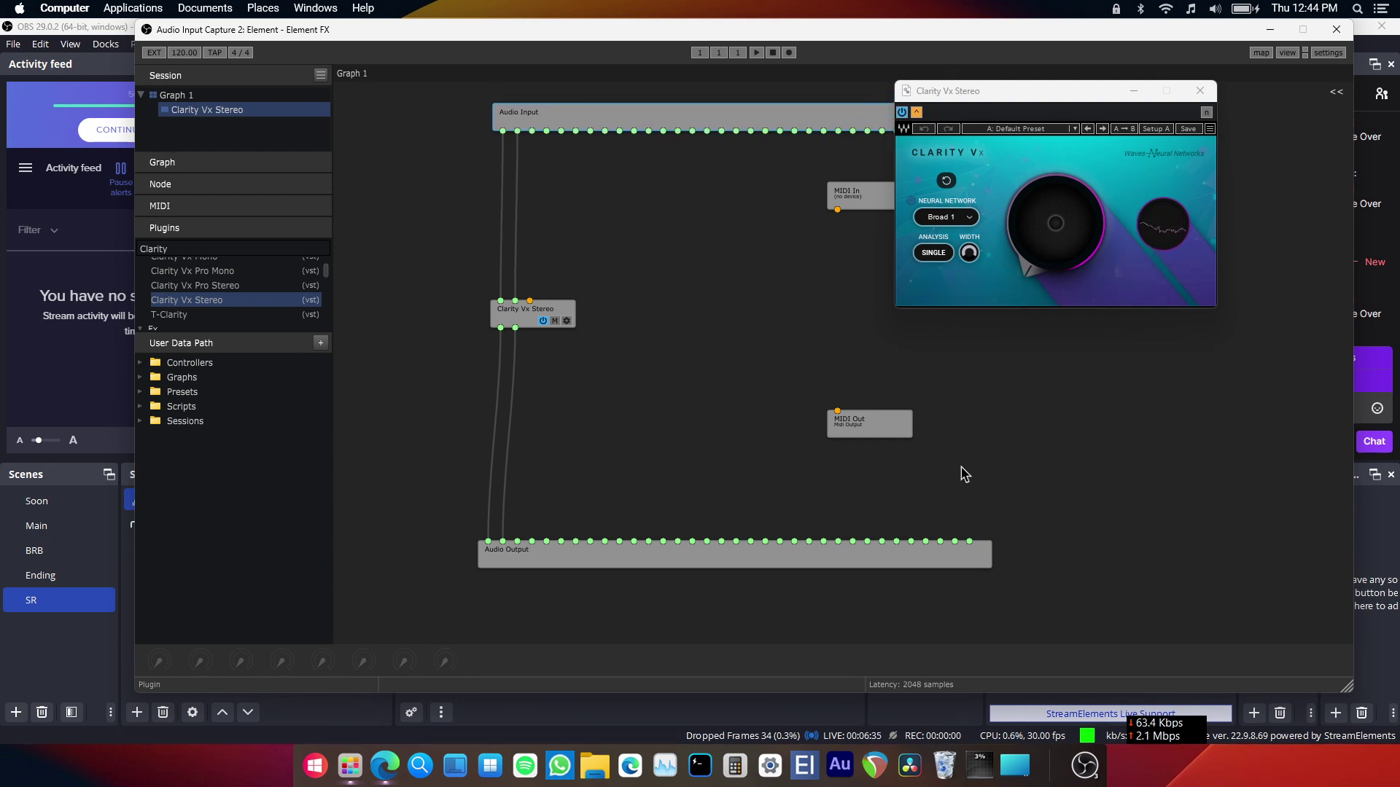
mouse_move(685, 35)
mouse_down()
mouse_move(691, 183)
mouse_move(675, 58)
mouse_up()
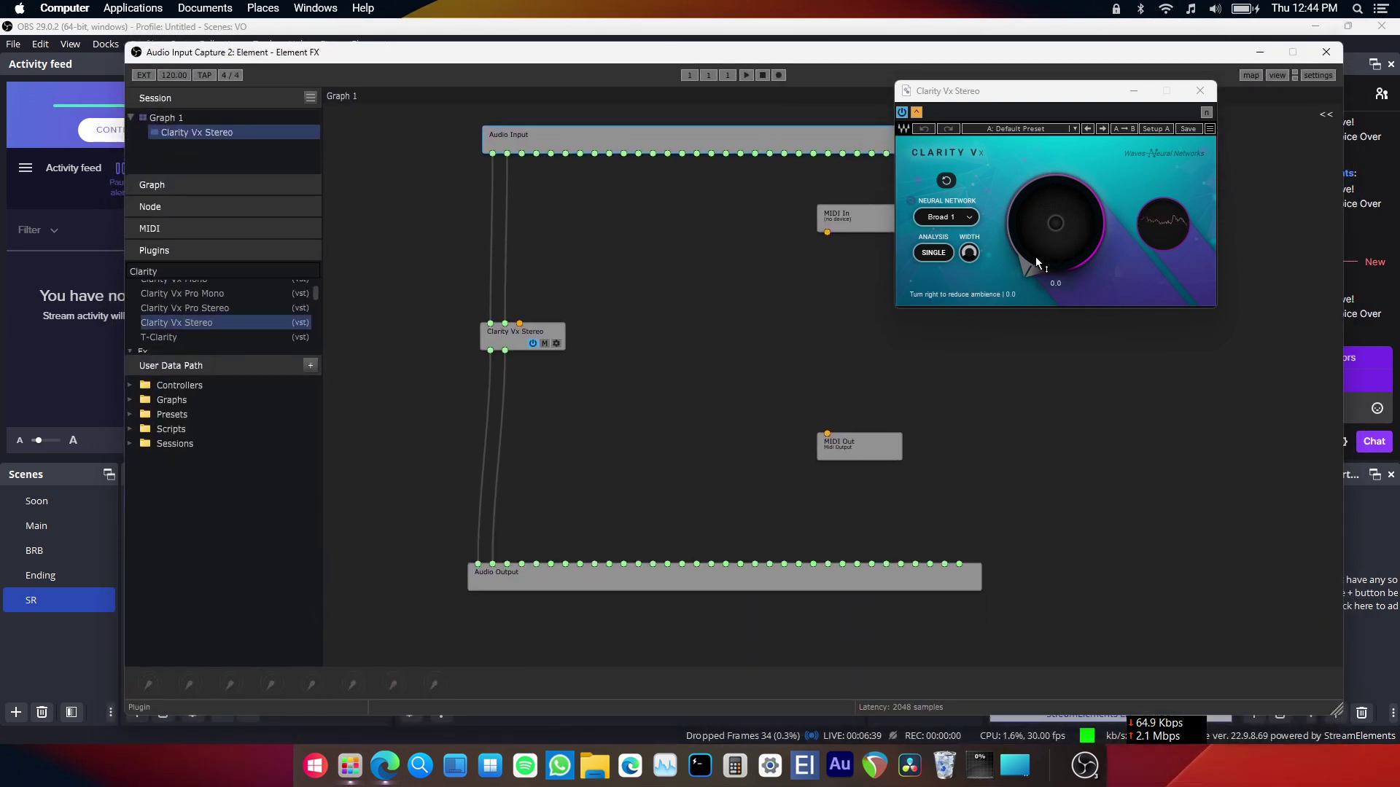
Increase the ambience reduction in Clarity Vx Stereo and try the Broad ECO neural network before settling on Broad 1.
drag(1038, 264, 1038, 191)
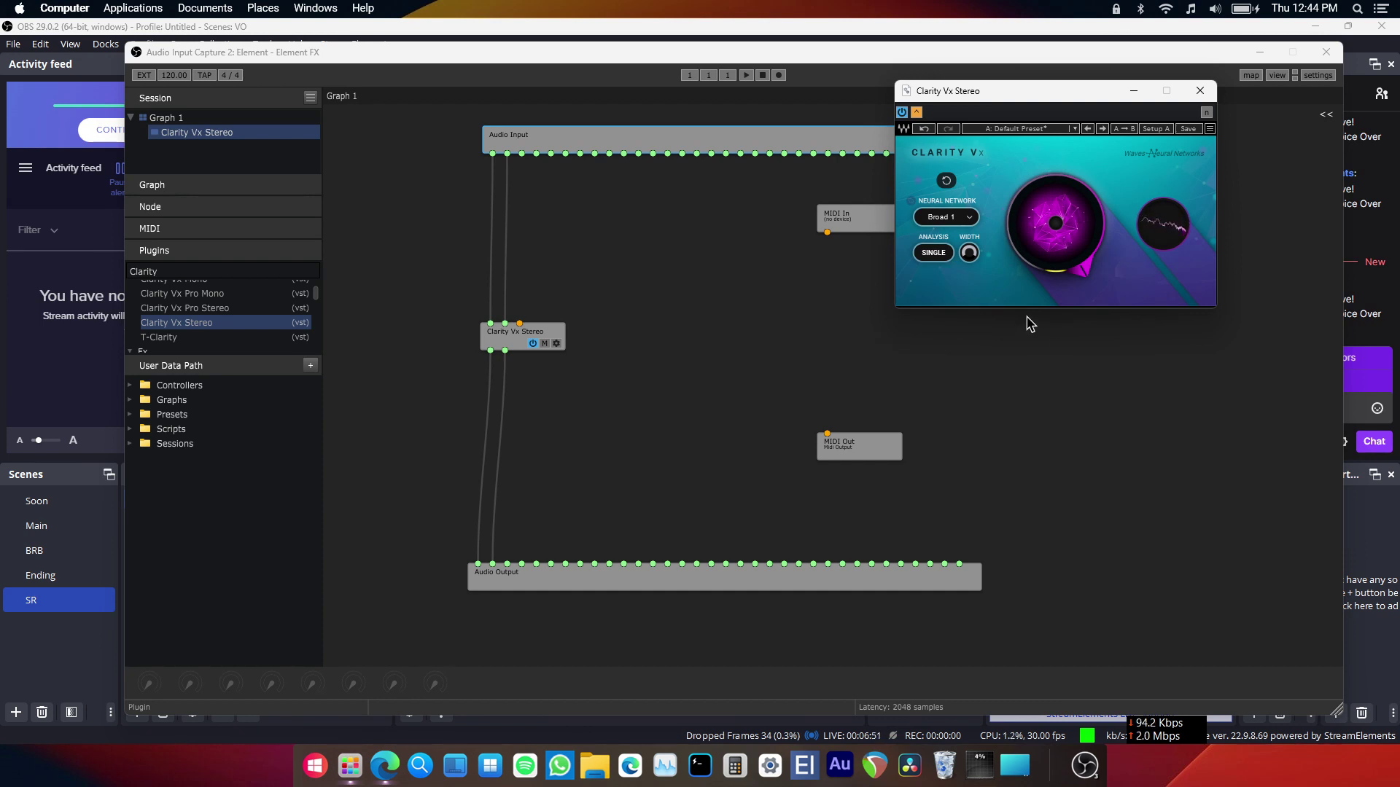
scroll(946, 222, down, 2)
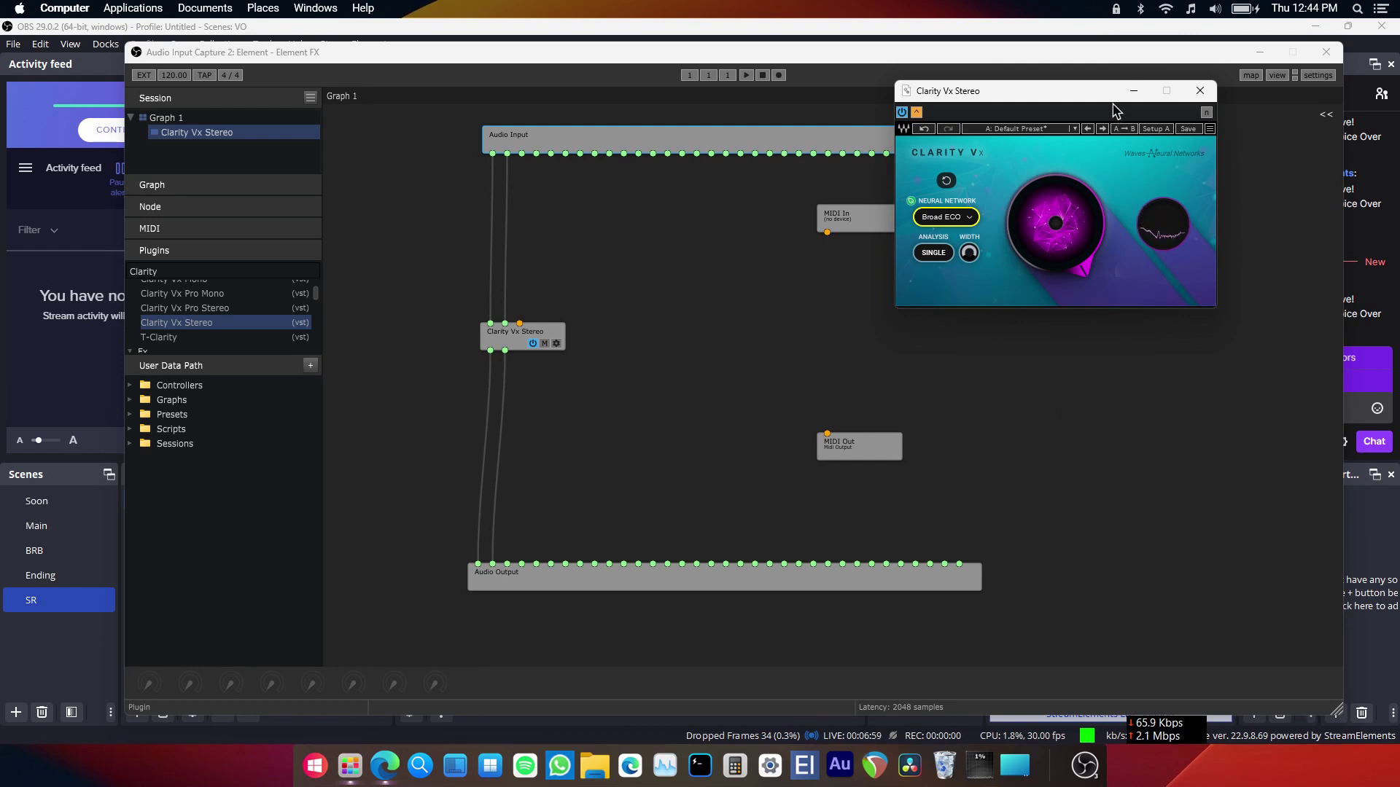
drag(1100, 101, 1152, 253)
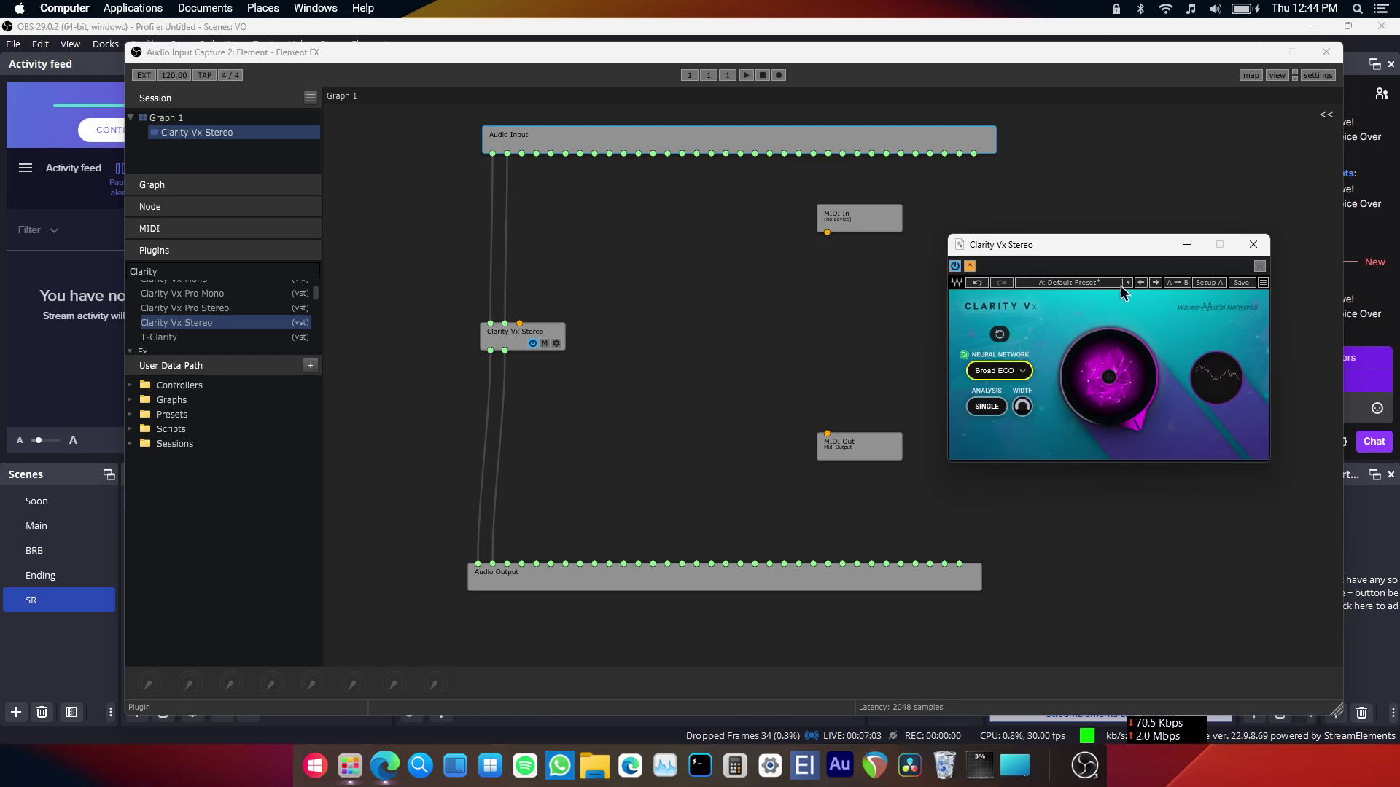
click(994, 379)
click(999, 374)
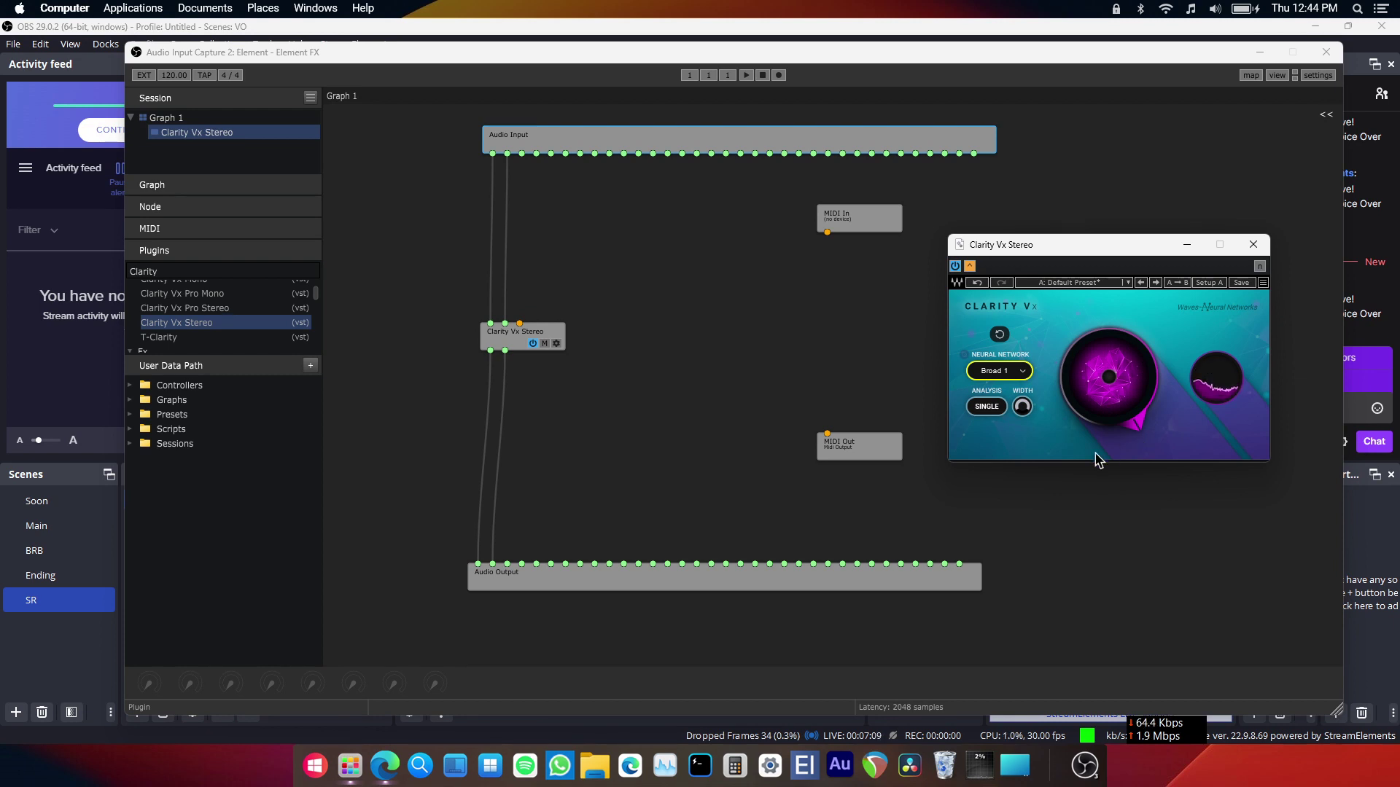
Try the full output width range in Clarity Vx Stereo and set the width to 0 %.
mouse_move(1021, 411)
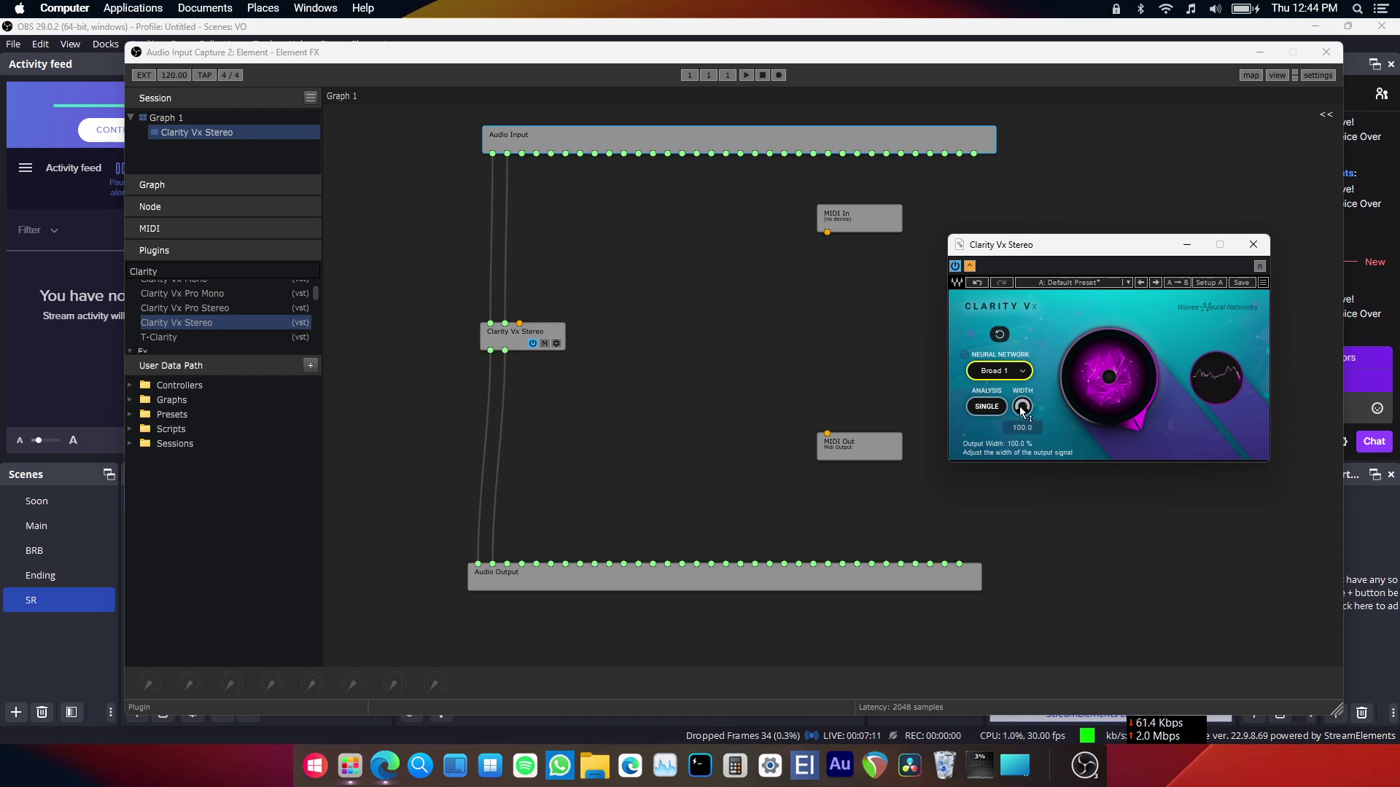
drag(1021, 410, 1022, 481)
drag(1022, 406, 1021, 333)
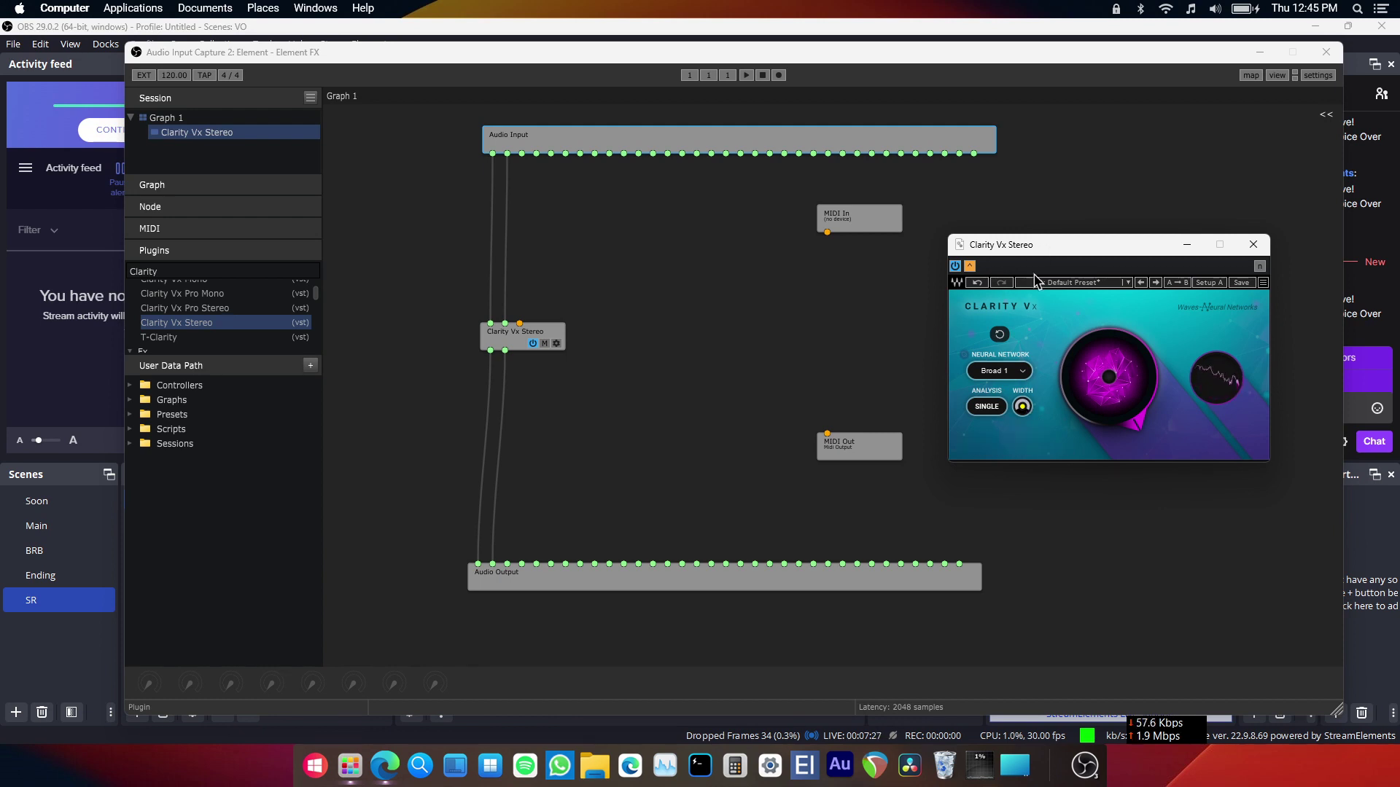
mouse_move(1022, 406)
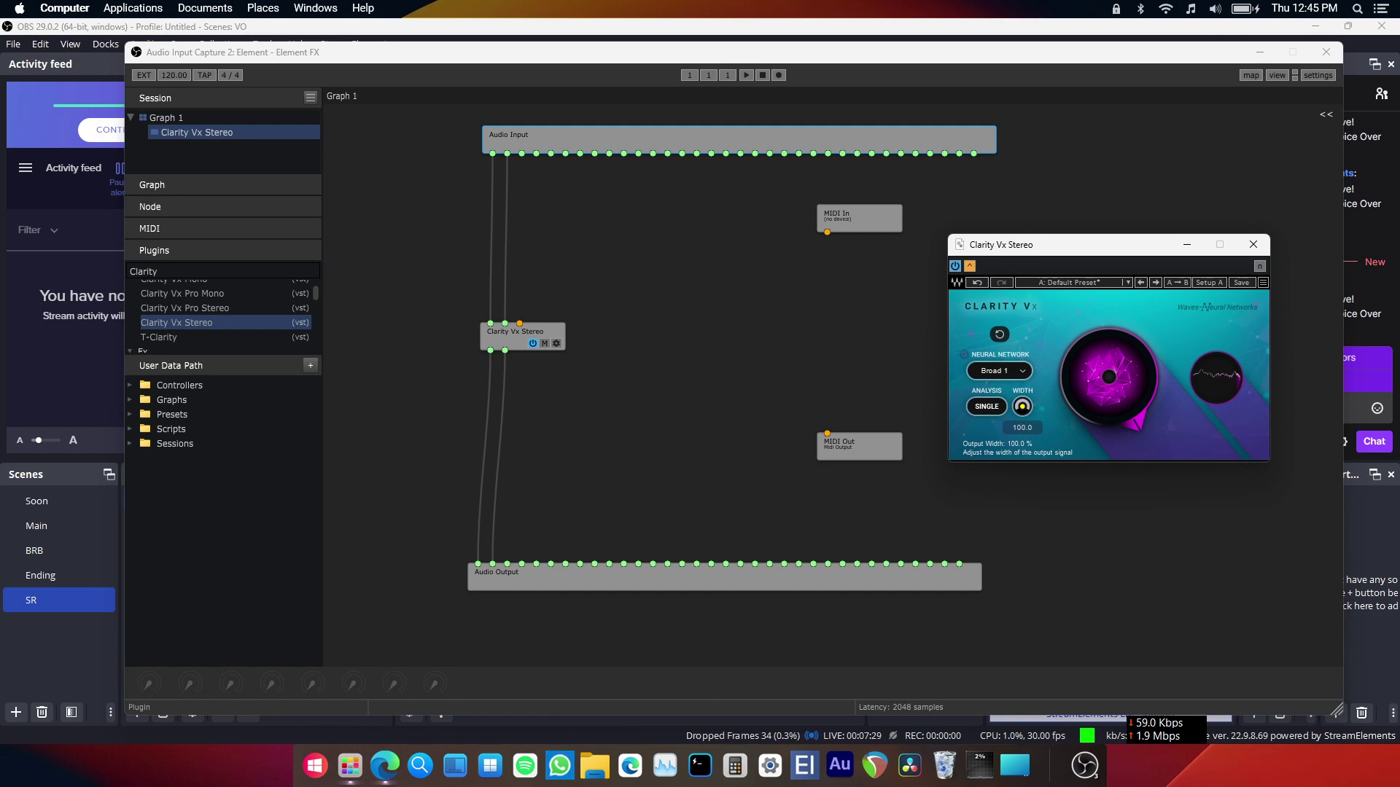
drag(1022, 406, 1022, 474)
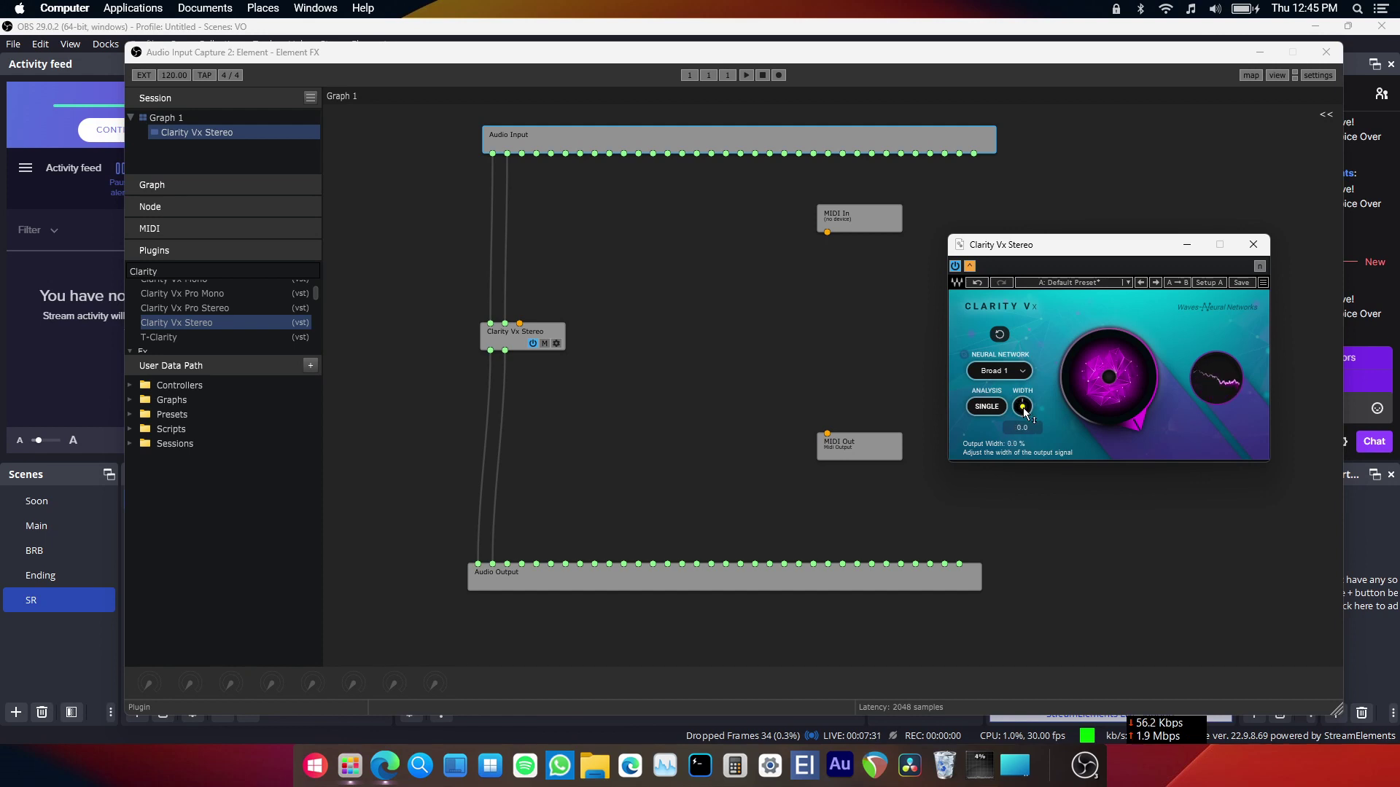
Close the Clarity Vx Stereo and Element windows and disable the Noise Suppression filter on Audio Input Capture 2.
click(1252, 247)
drag(1154, 59, 1150, 373)
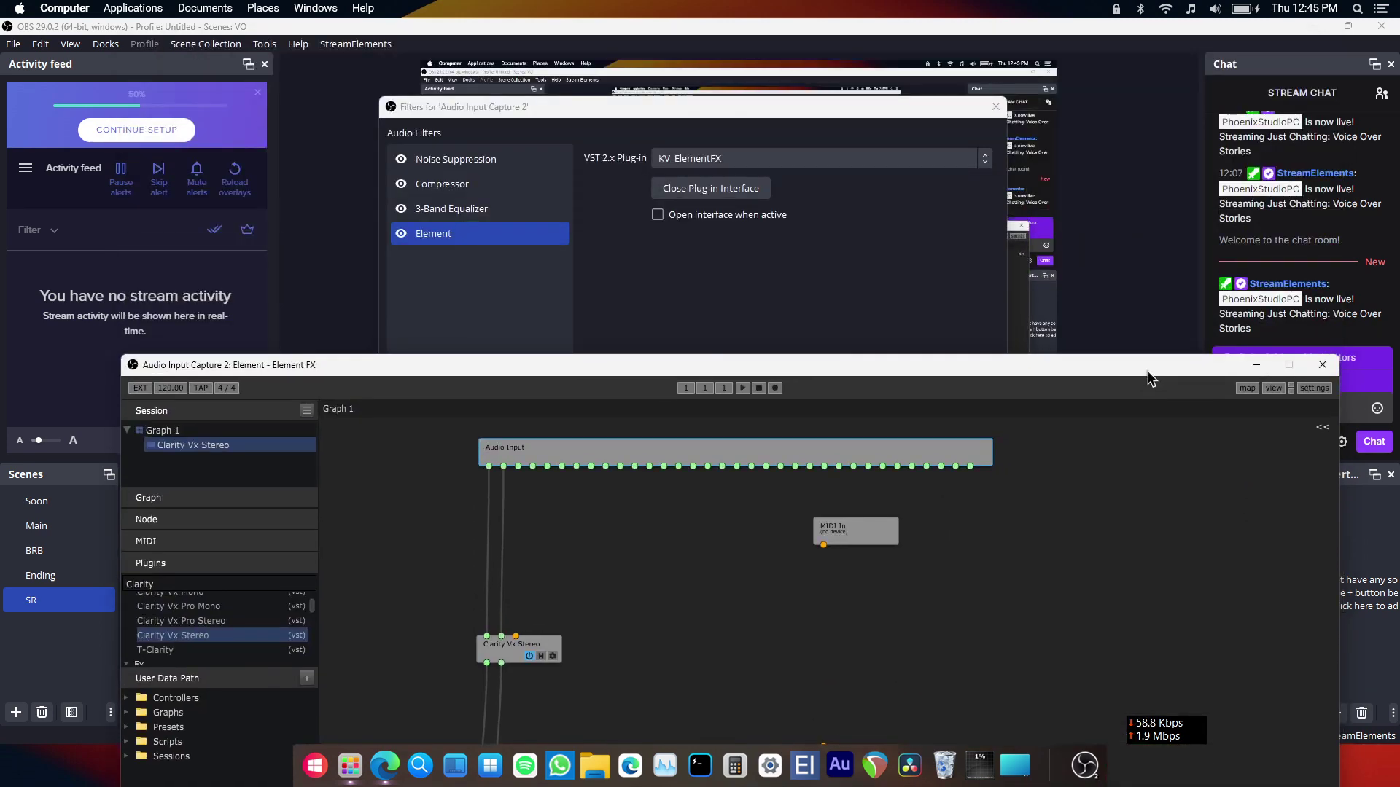
click(732, 190)
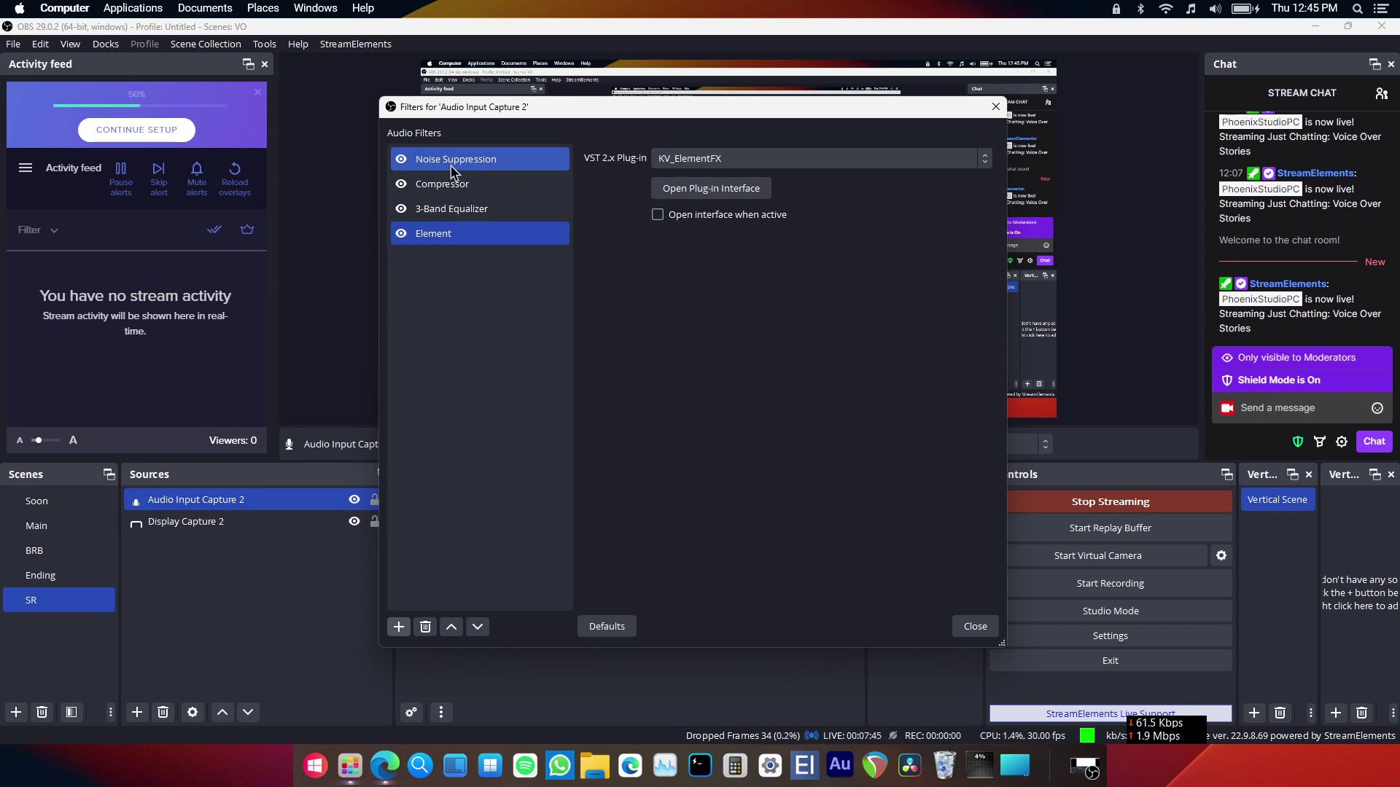
click(402, 159)
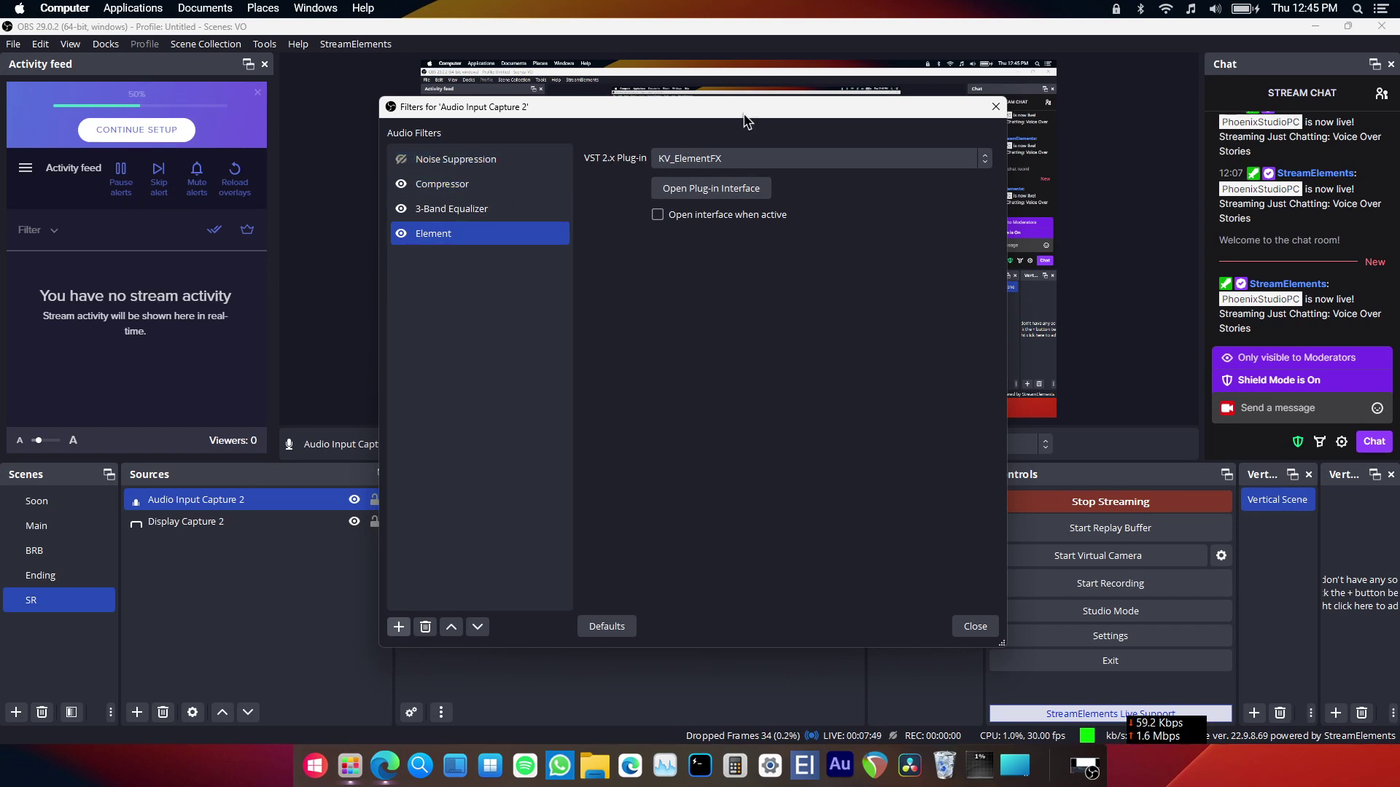
Reopen the Element interface to review the Clarity Vx Stereo routing and settings with its window beside the connections, and close both windows.
click(674, 188)
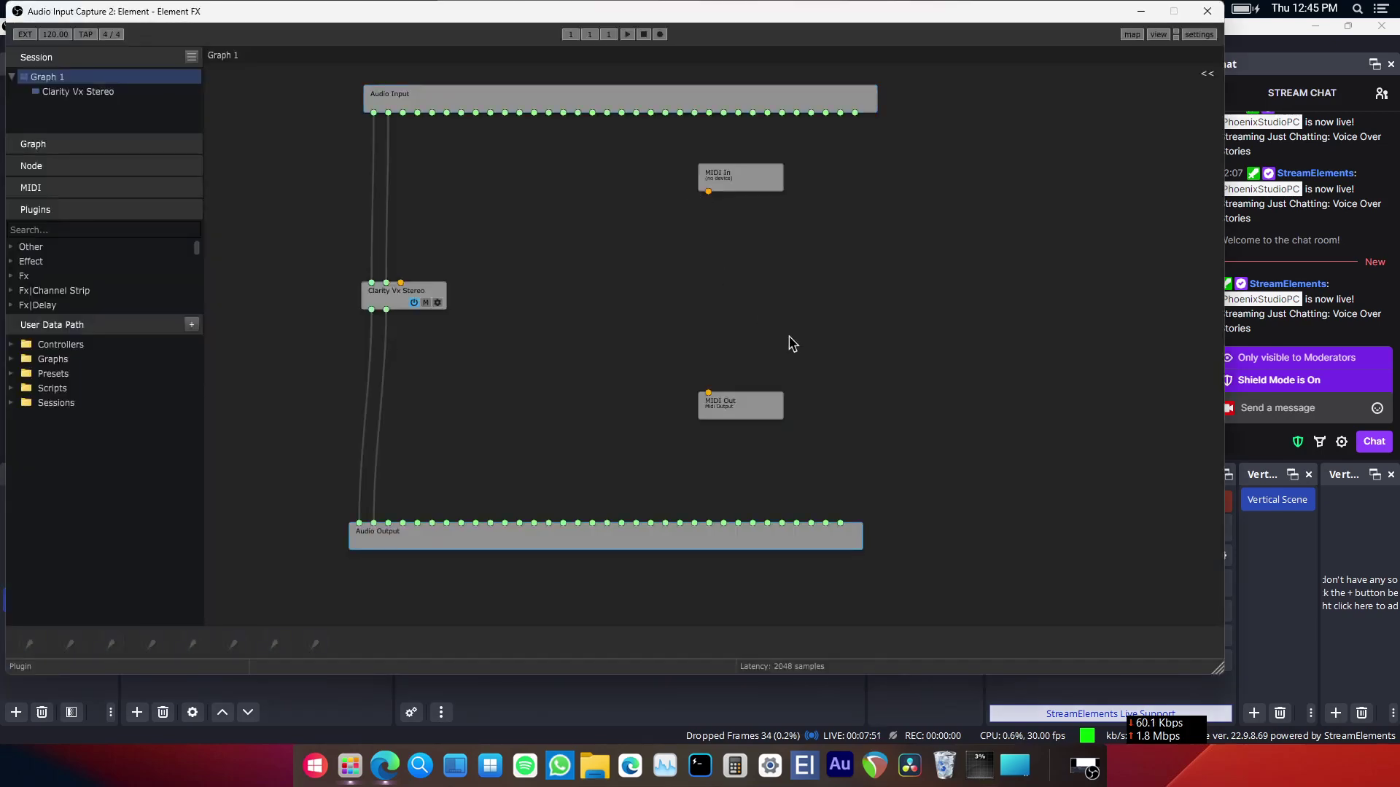
double_click(394, 307)
drag(1084, 246, 759, 212)
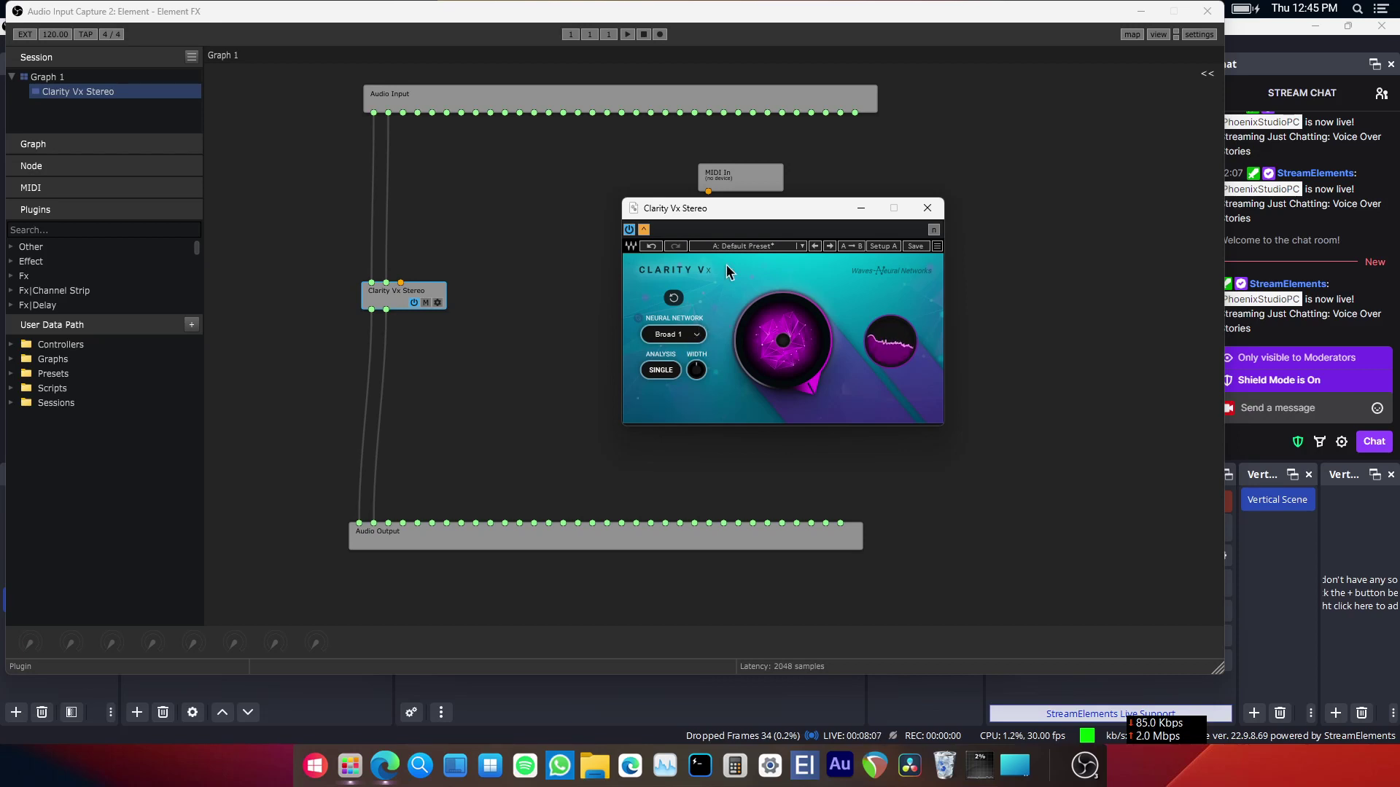
drag(759, 215, 978, 199)
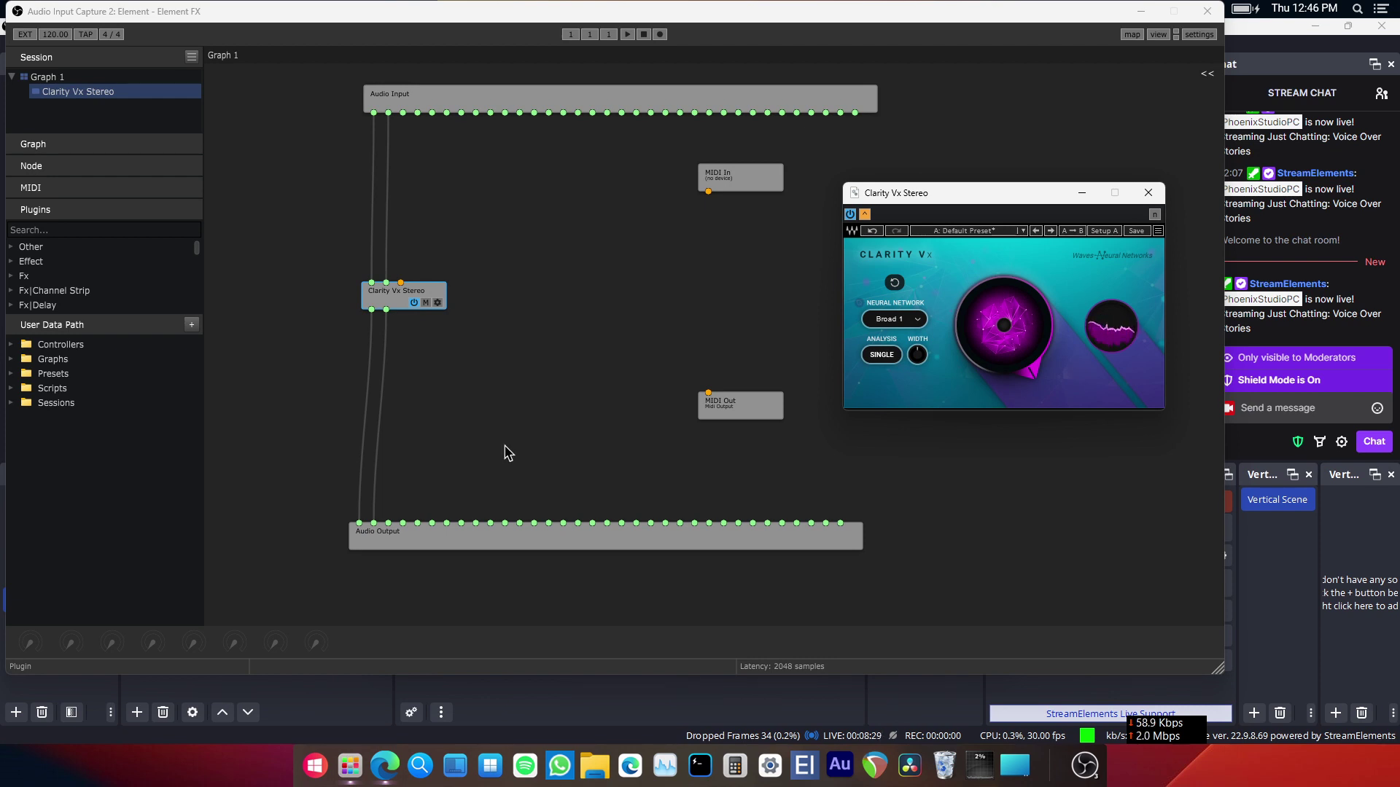
drag(977, 195, 885, 197)
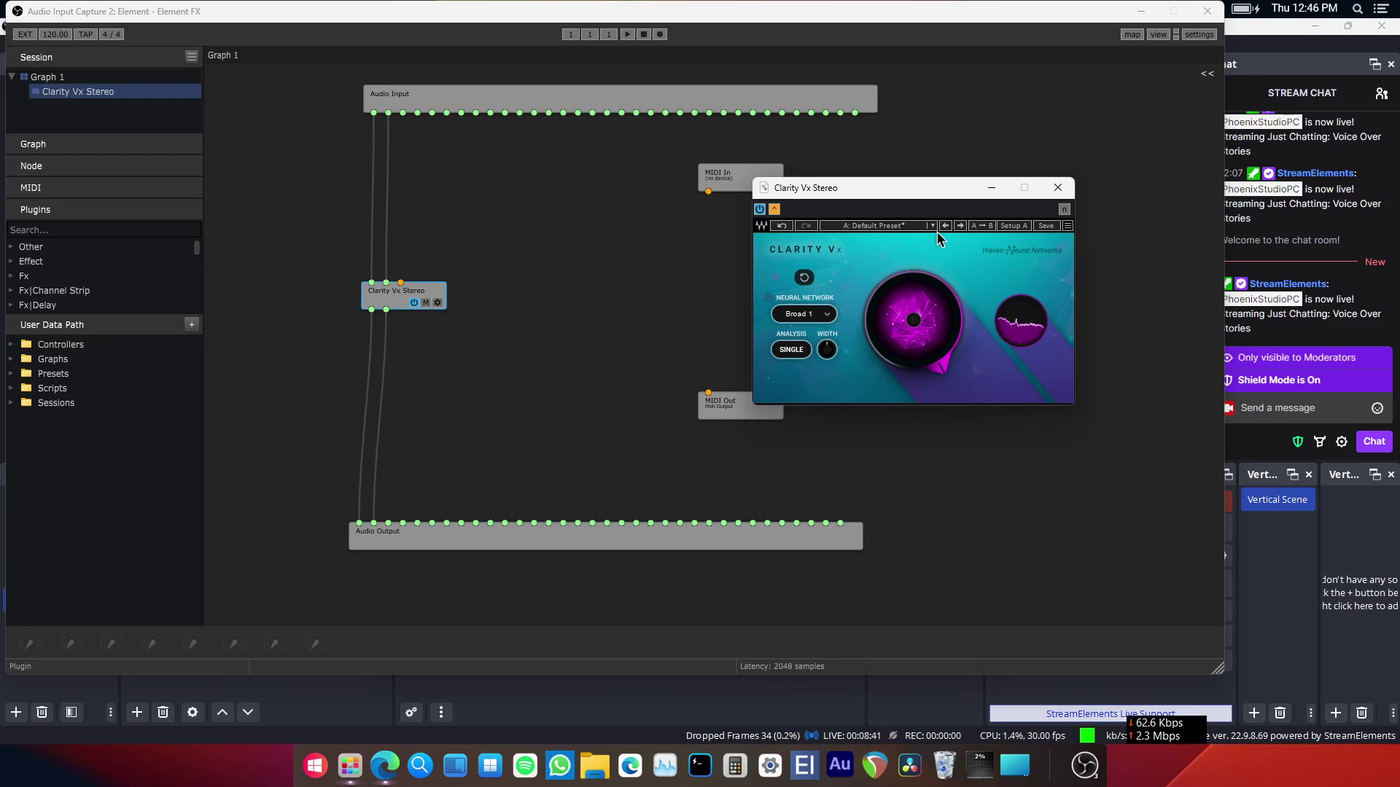
drag(937, 197, 1006, 167)
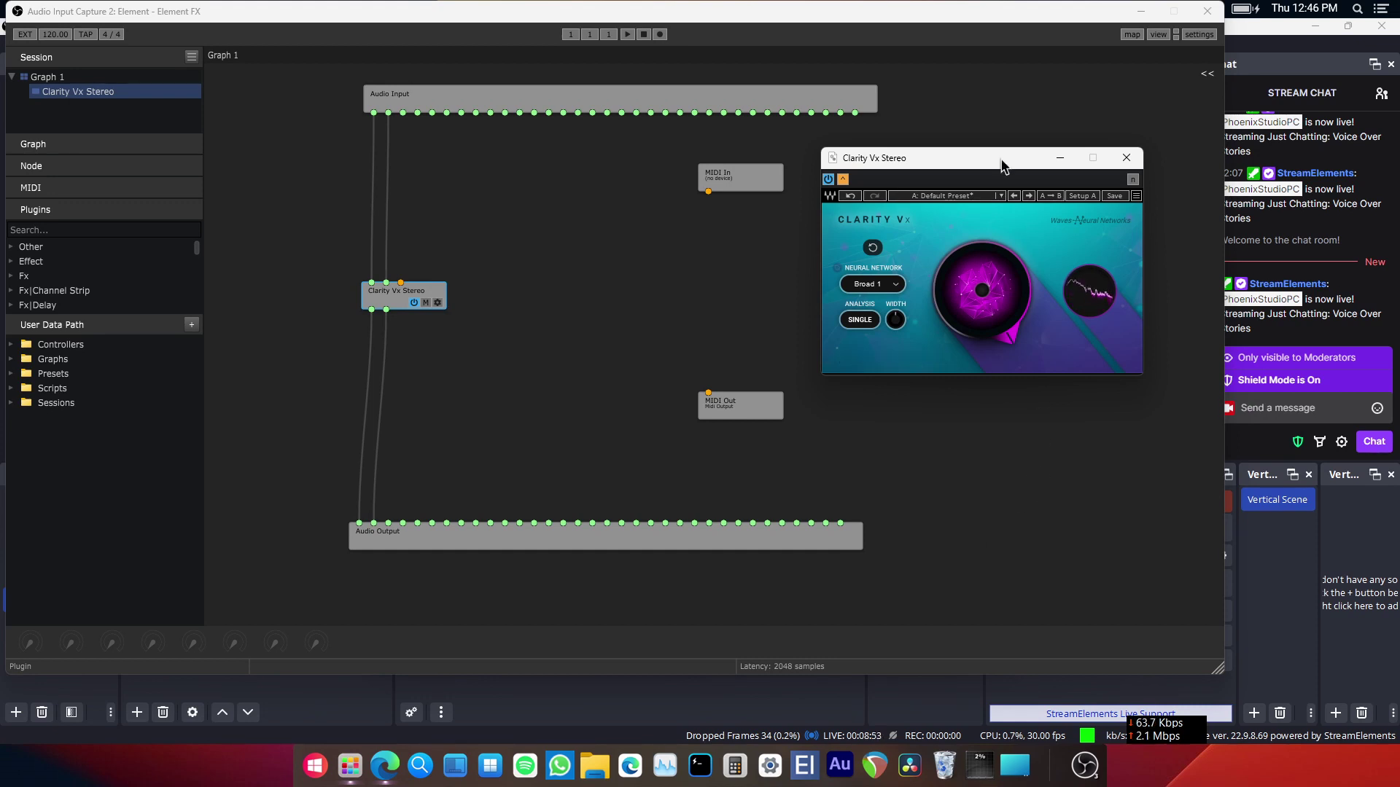
drag(999, 162, 1002, 206)
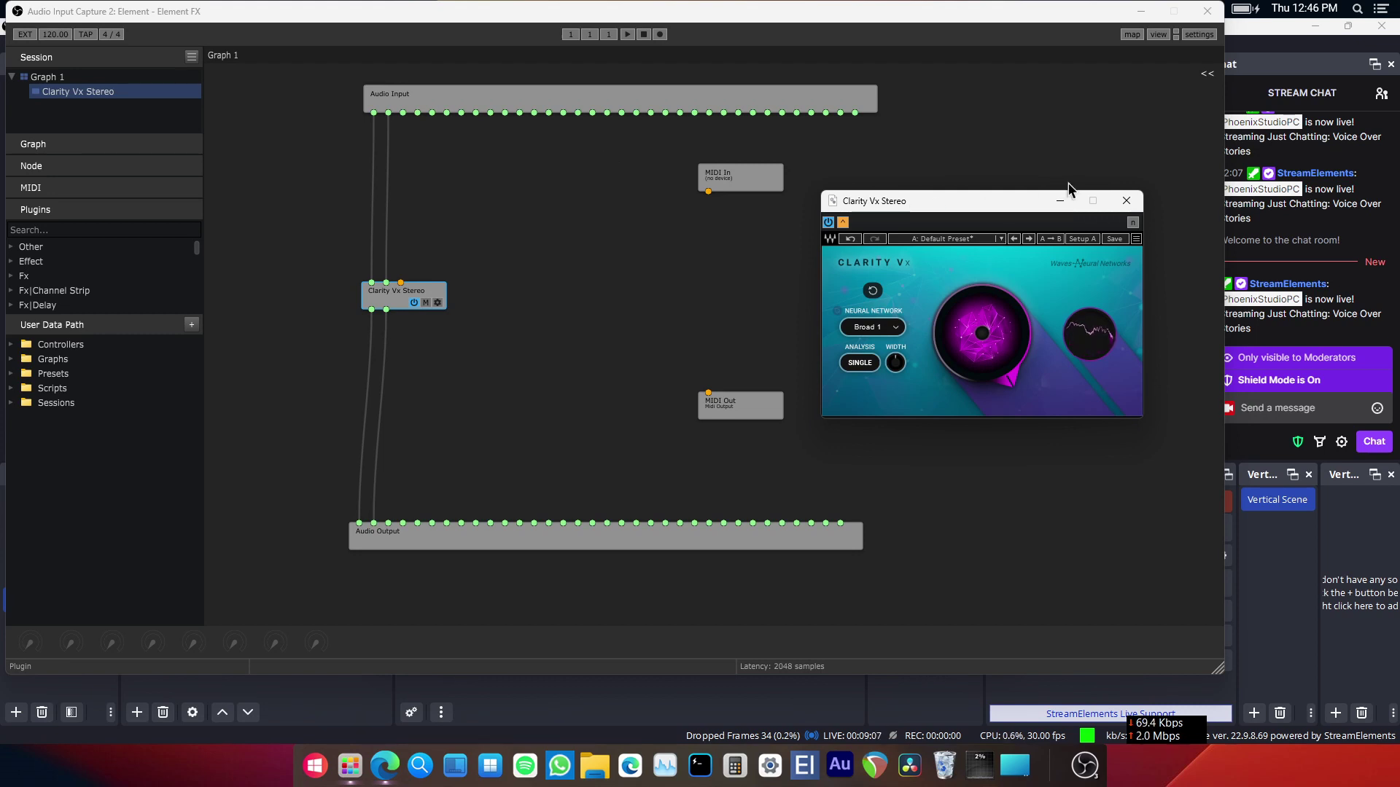
click(1127, 201)
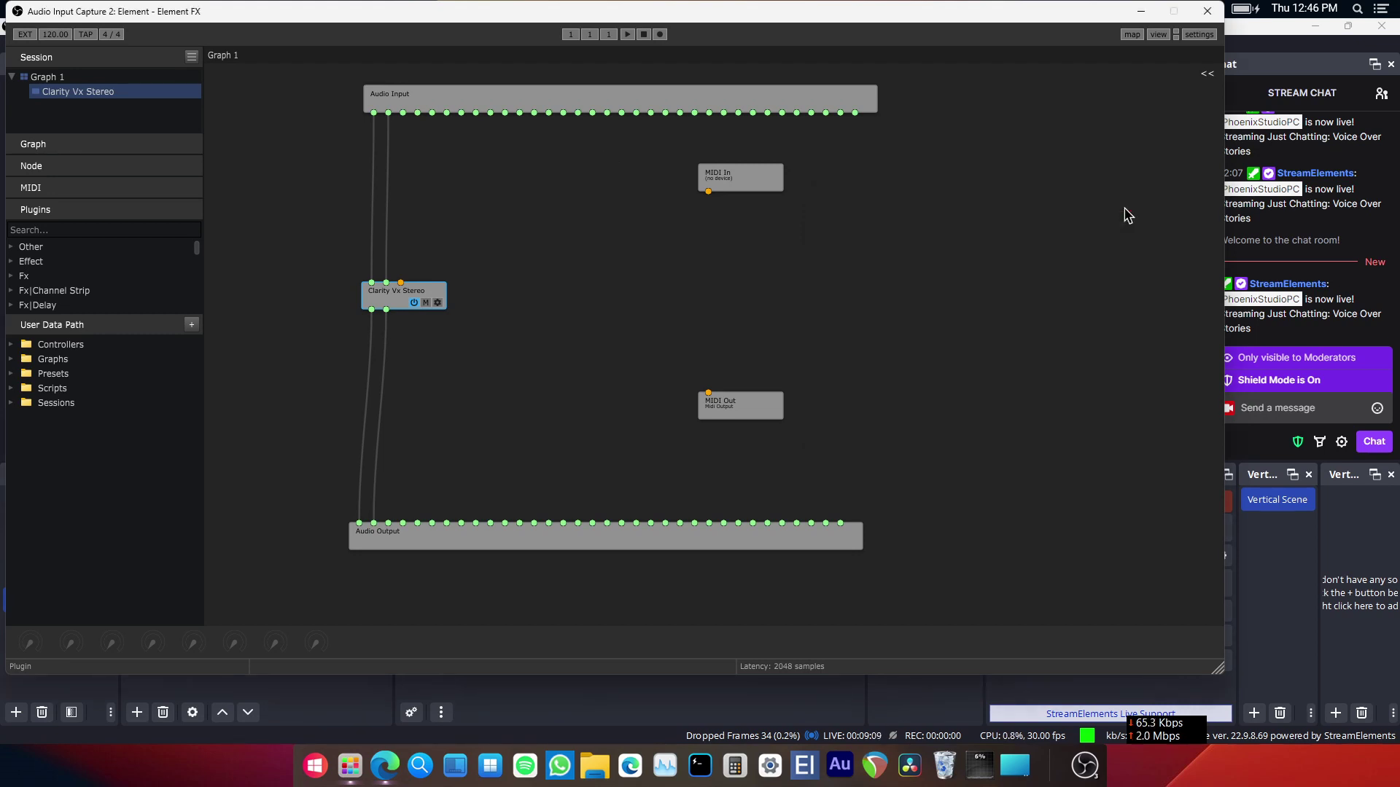
drag(750, 20, 806, 394)
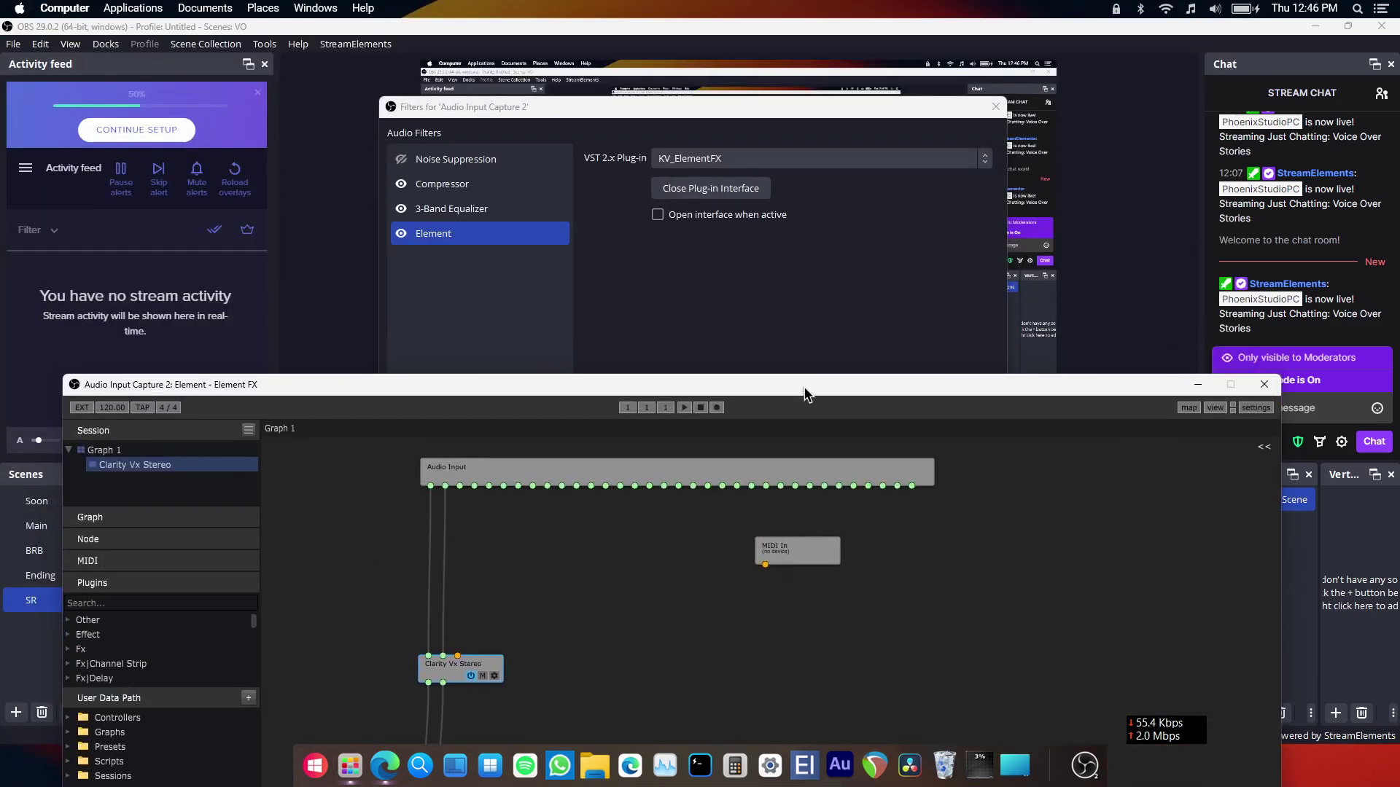
click(721, 191)
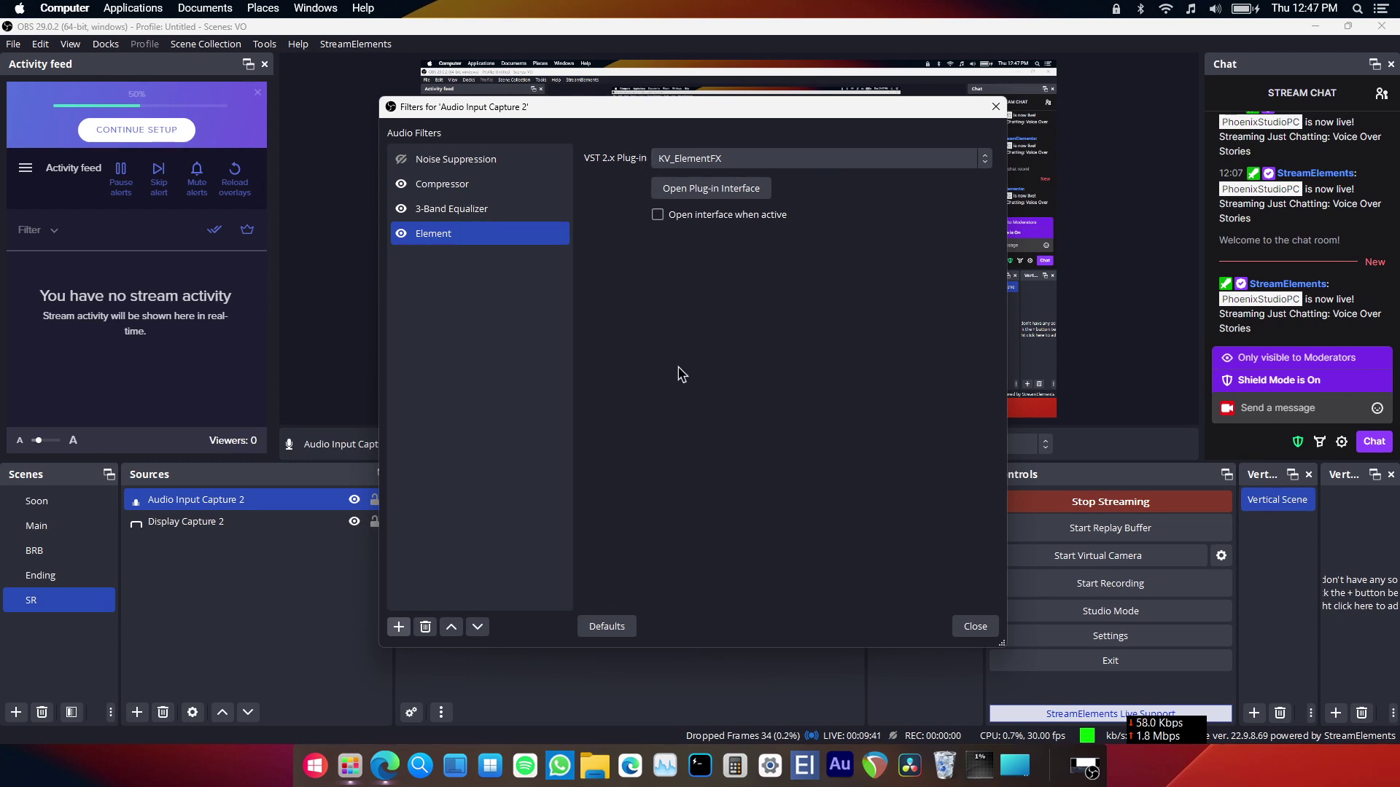
Switch to the browser to view Kushview's Element download page and return to OBS.
click(384, 765)
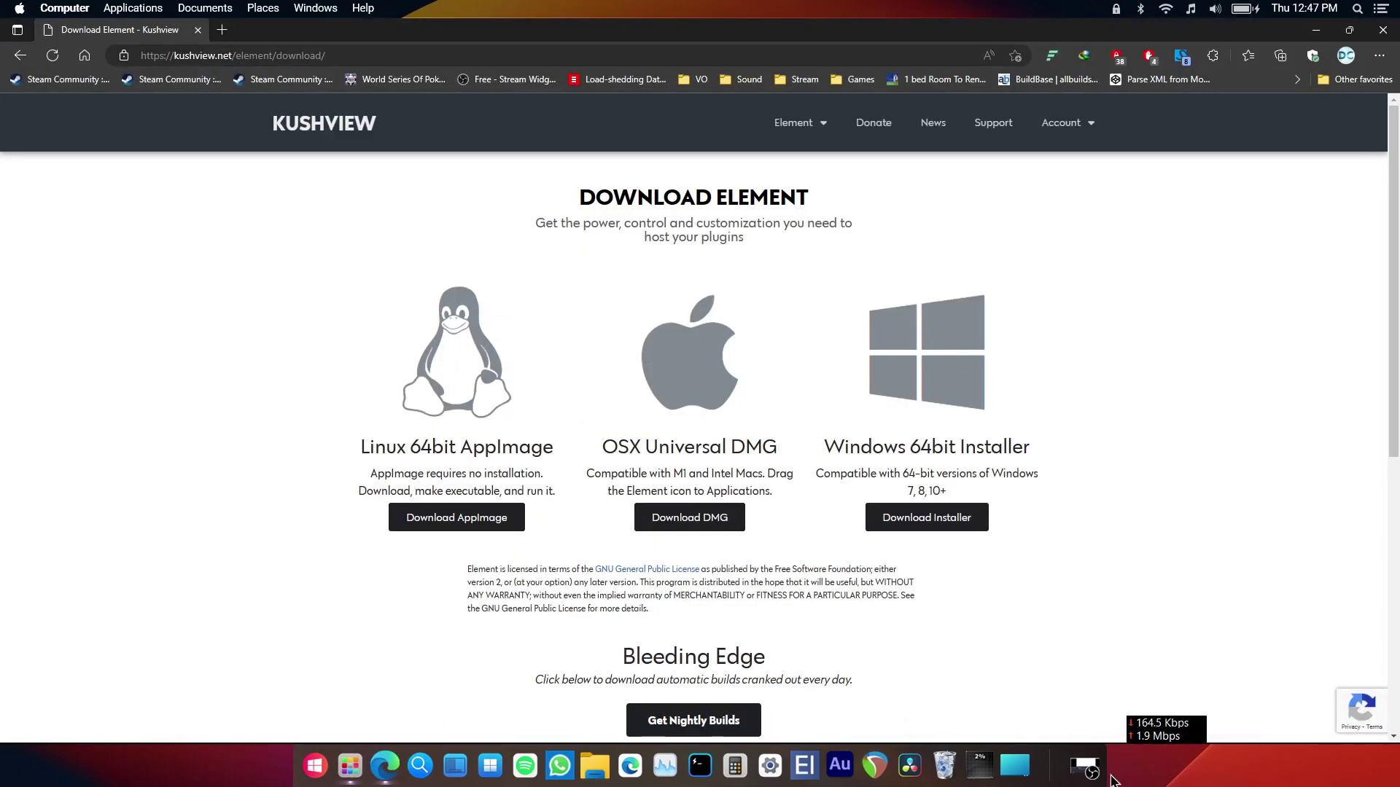
click(1086, 766)
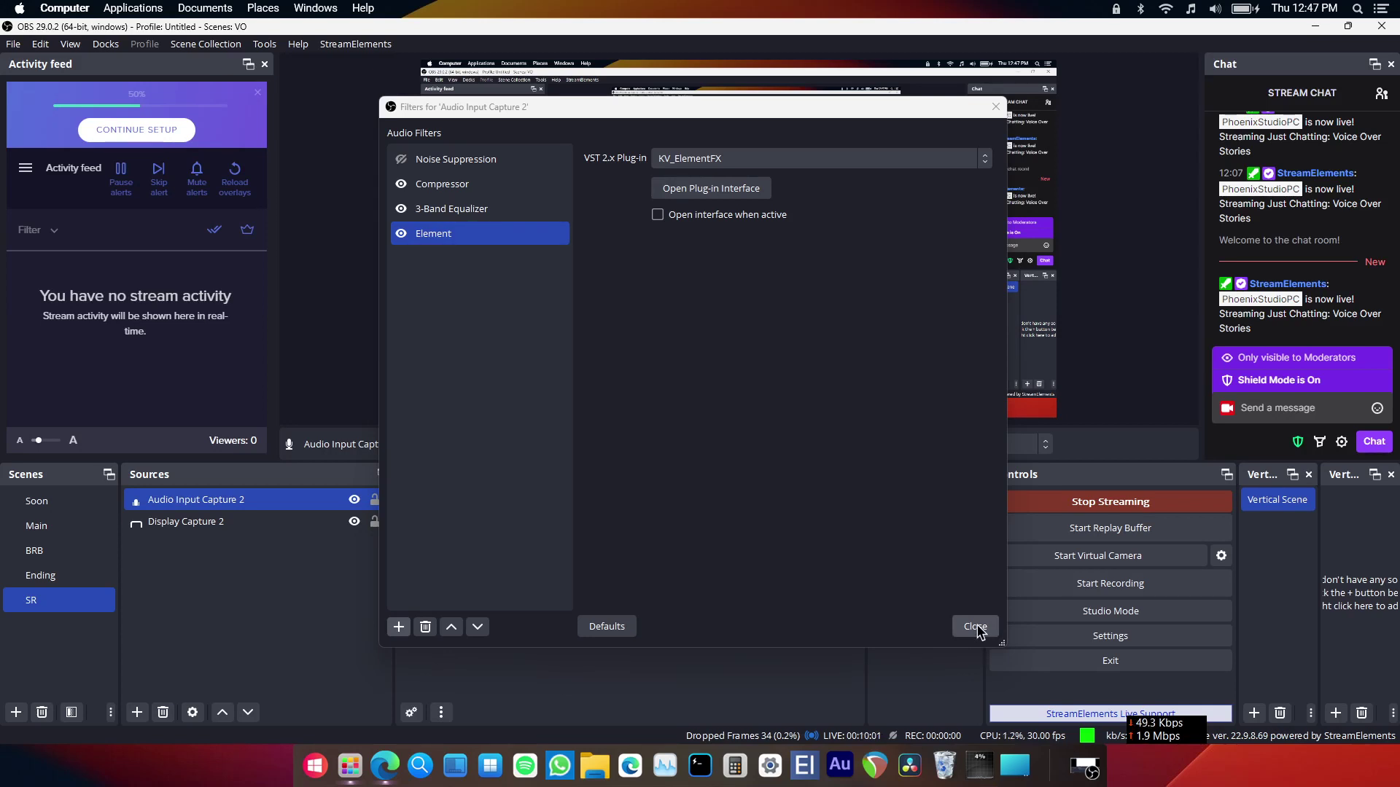
Review the Compressor, 3-Band Equalizer and Element filter settings of Audio Input Capture 2 and close the filters dialog.
click(513, 191)
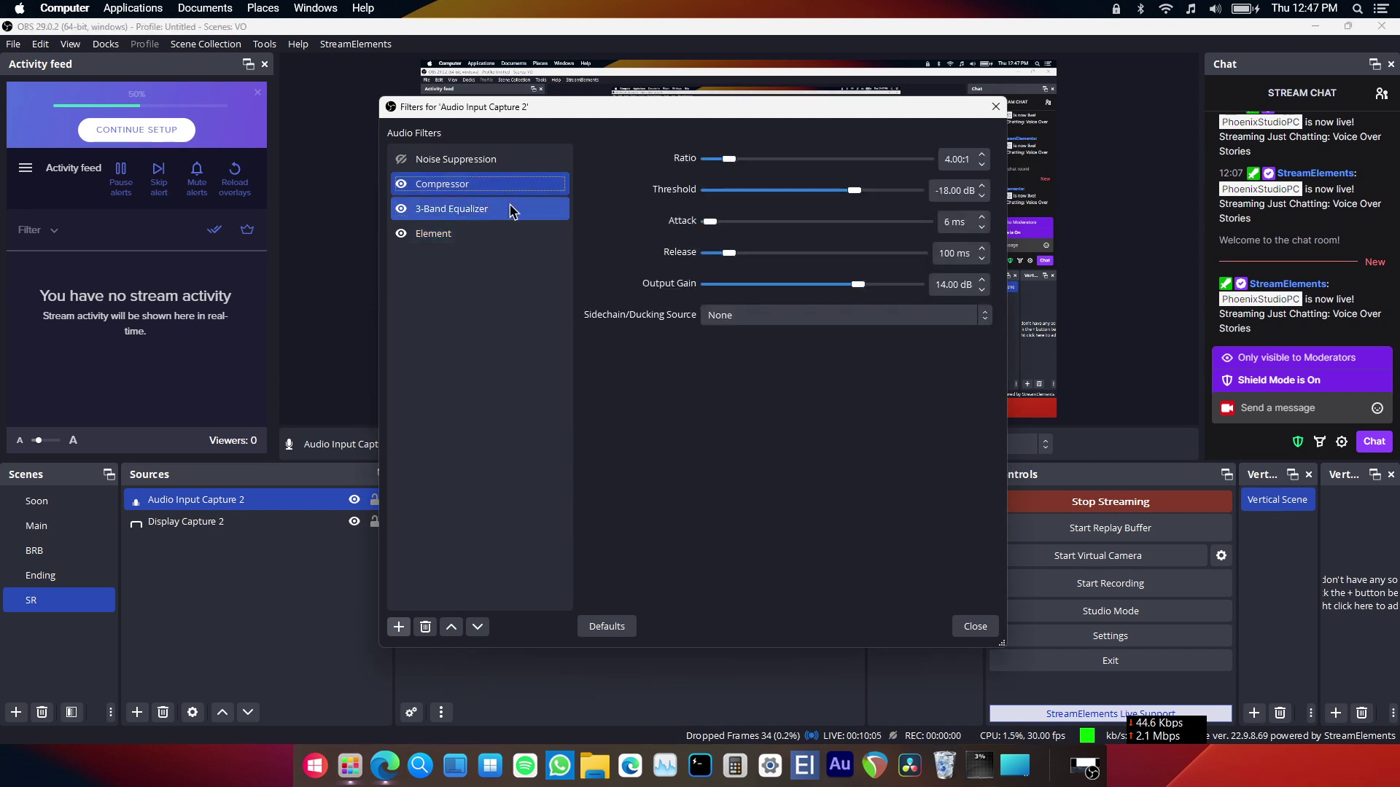
click(510, 210)
click(509, 234)
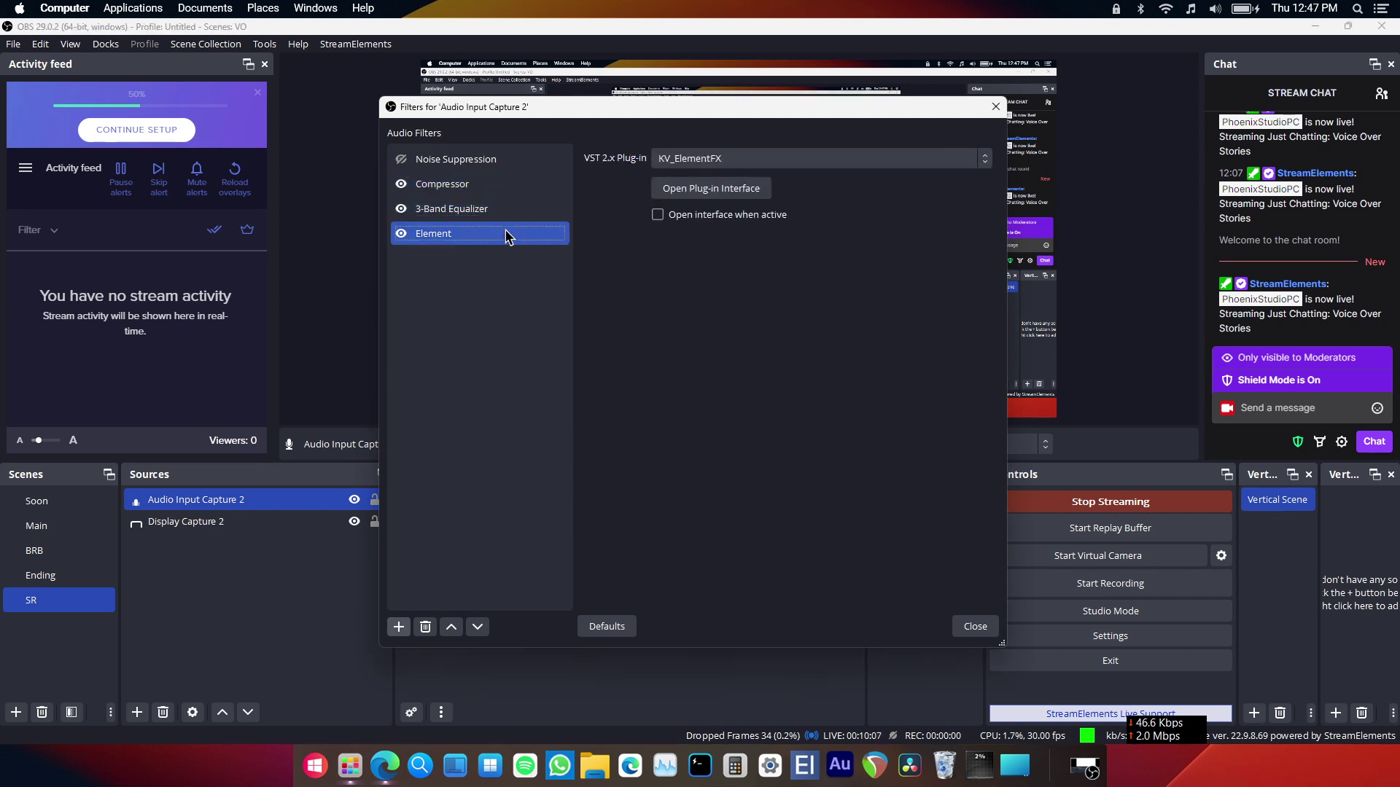
click(502, 187)
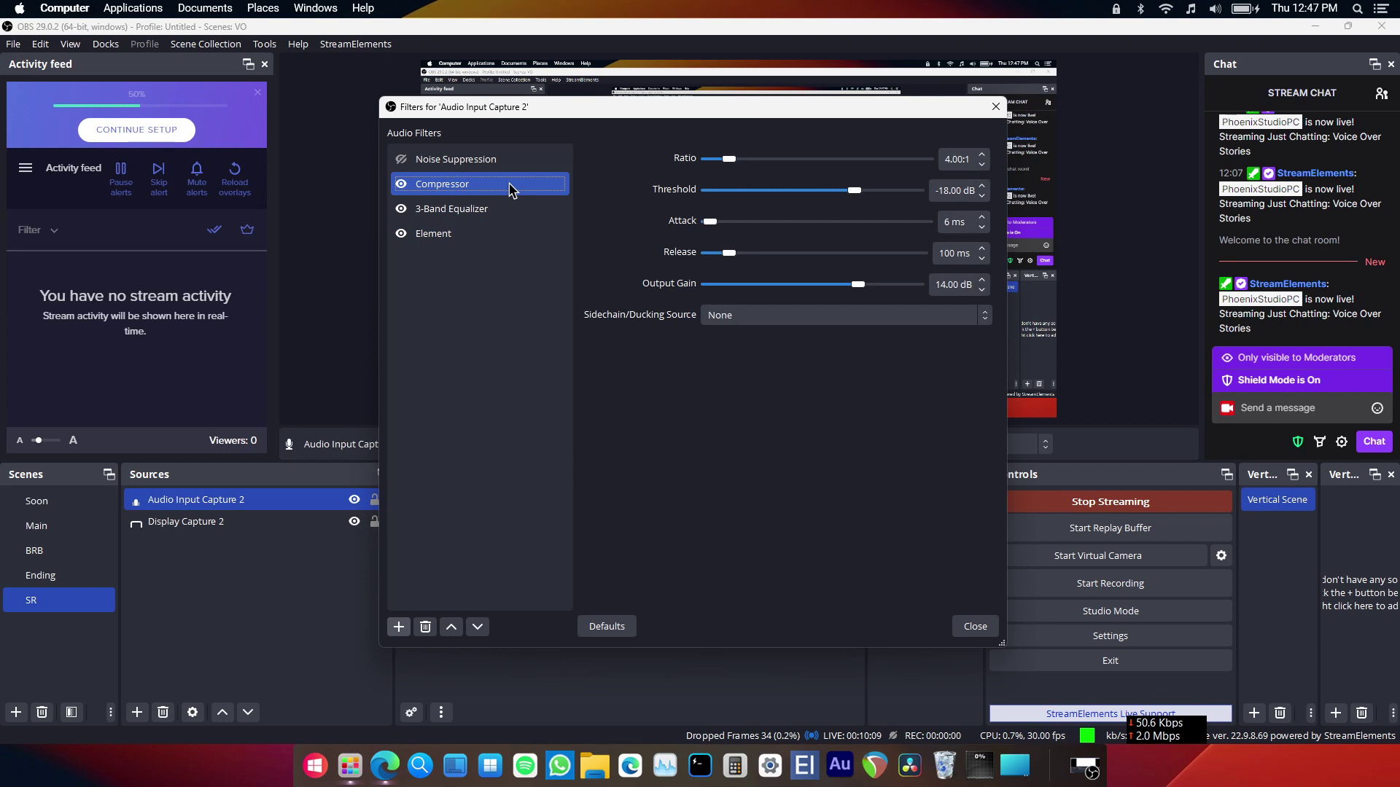
click(461, 210)
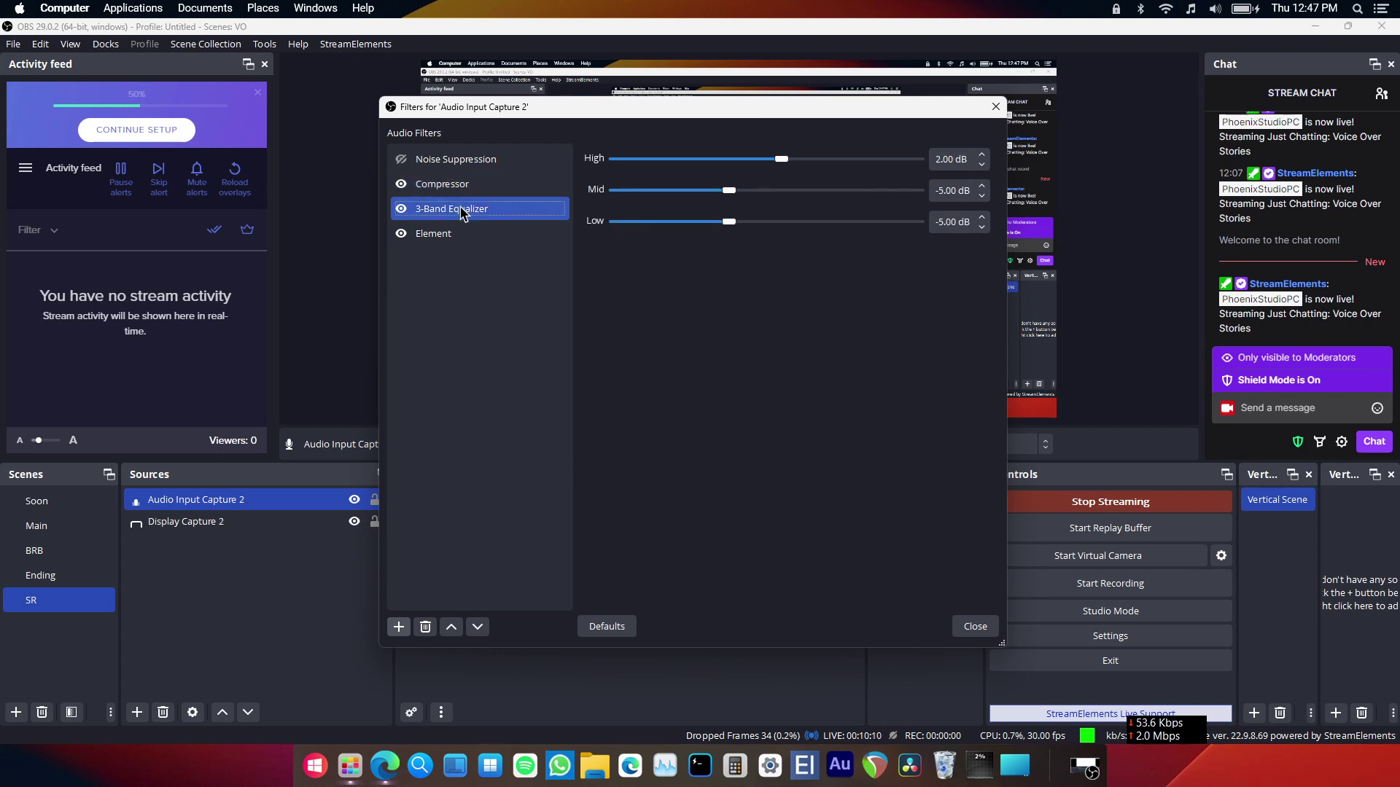
click(453, 234)
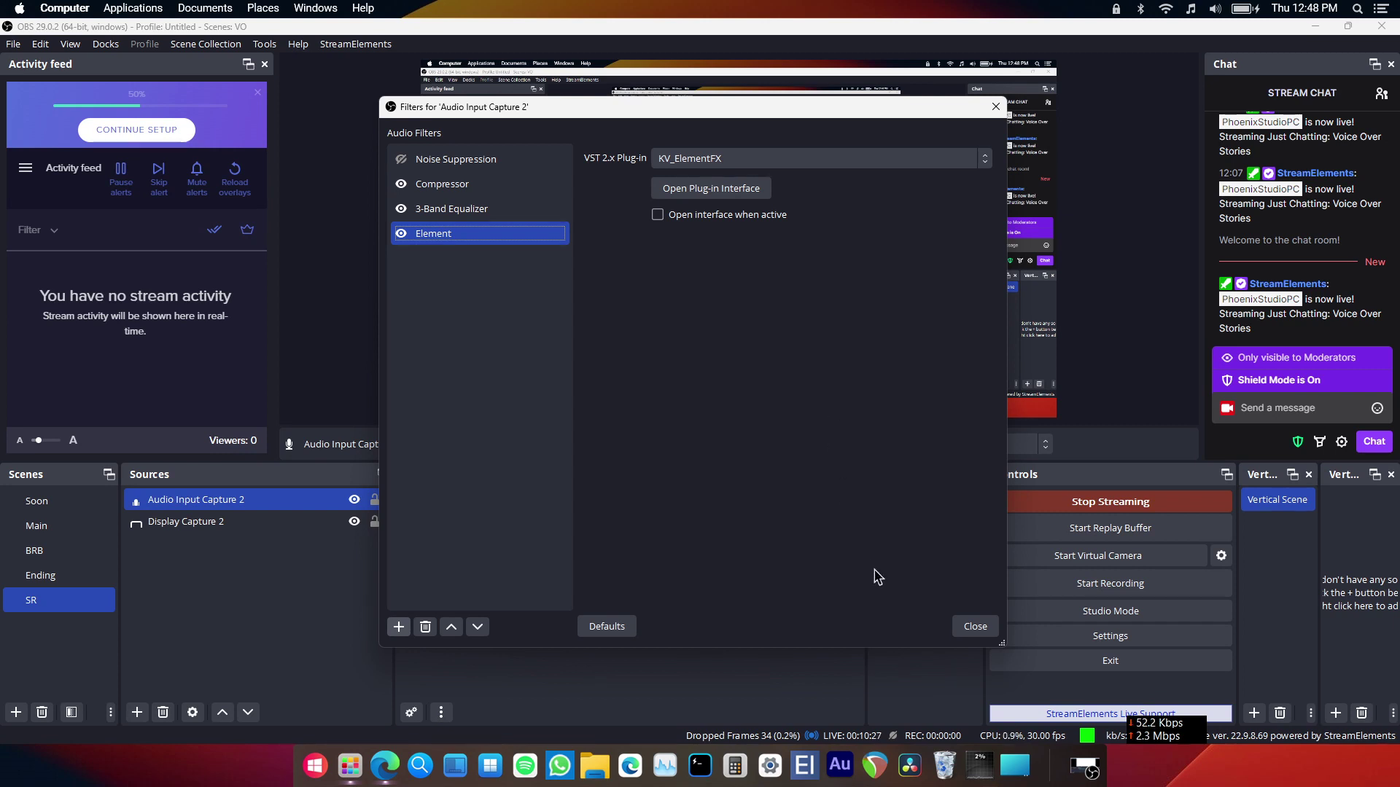
click(974, 626)
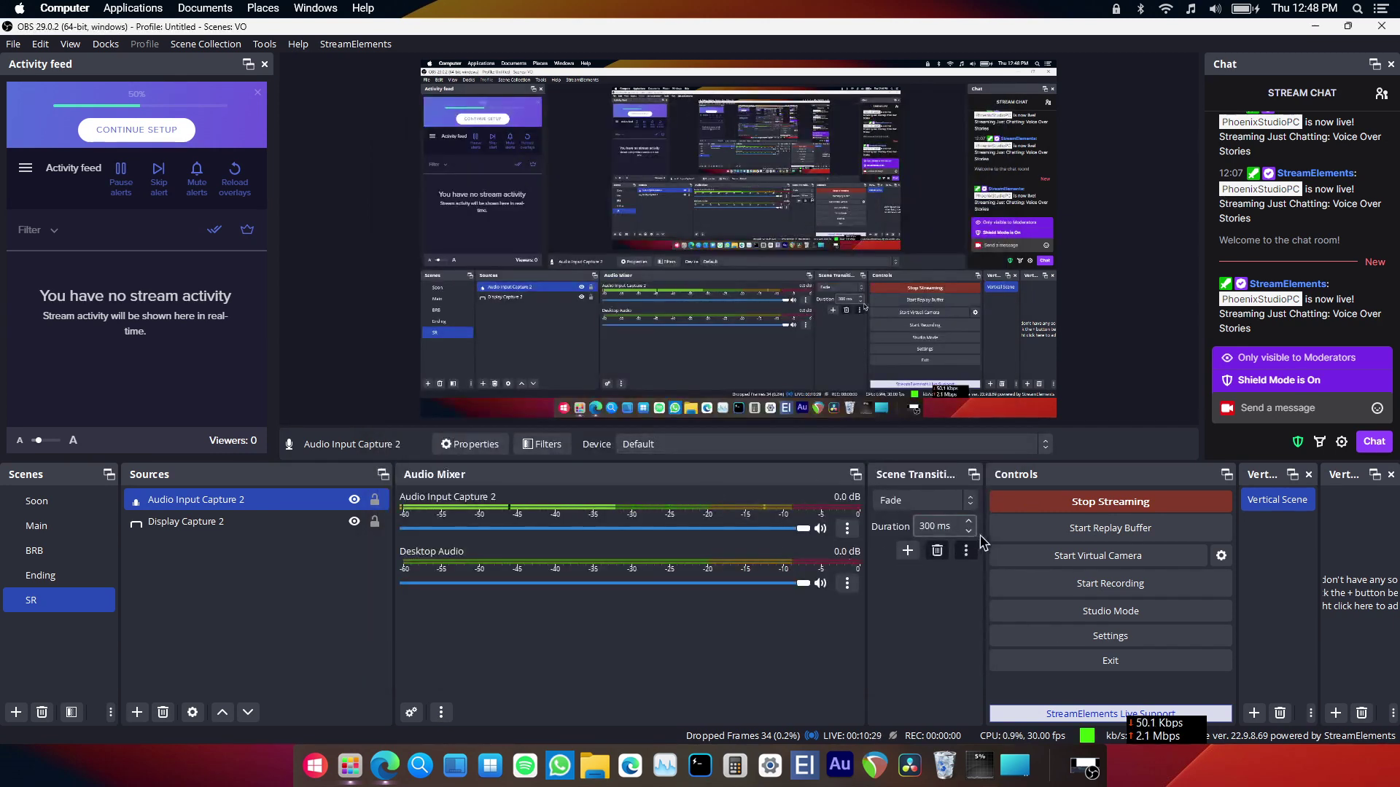